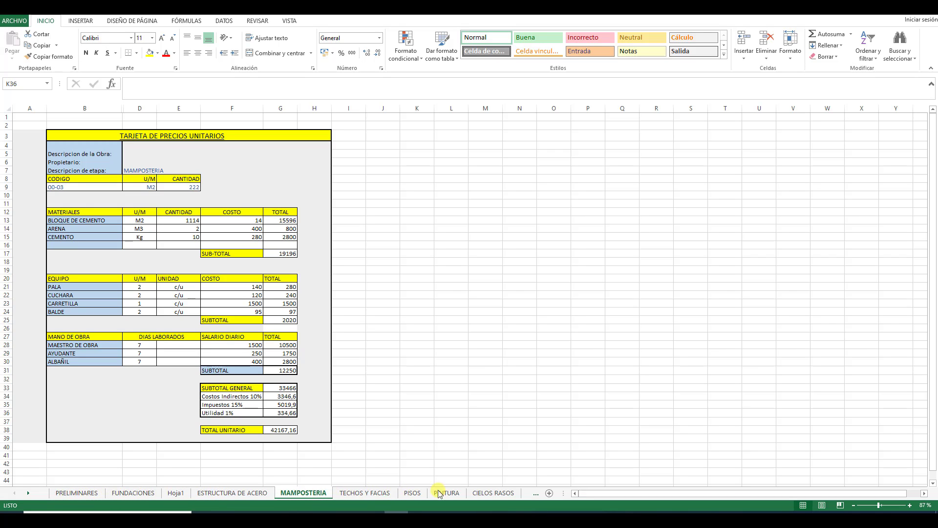
# Look through the workbook's sheets up to LIMPIEZA FINAL and TABLA RESUMEN, and return to the PRELIMINARES price card.
pyautogui.click(536, 495)
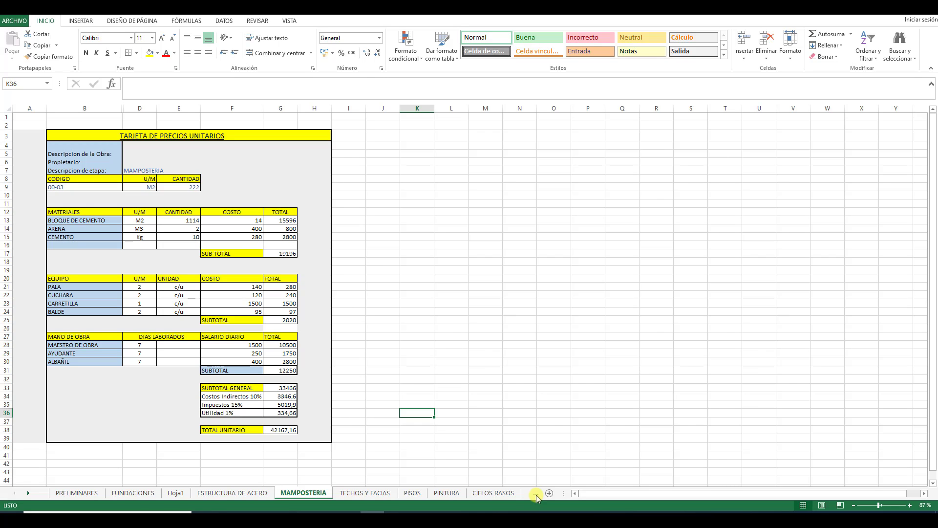
pyautogui.click(536, 494)
pyautogui.click(535, 495)
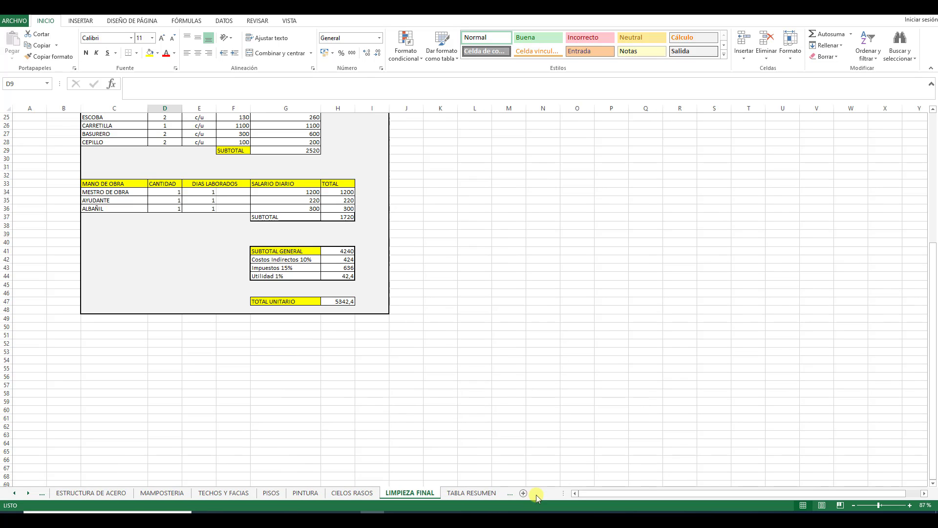
pyautogui.click(536, 495)
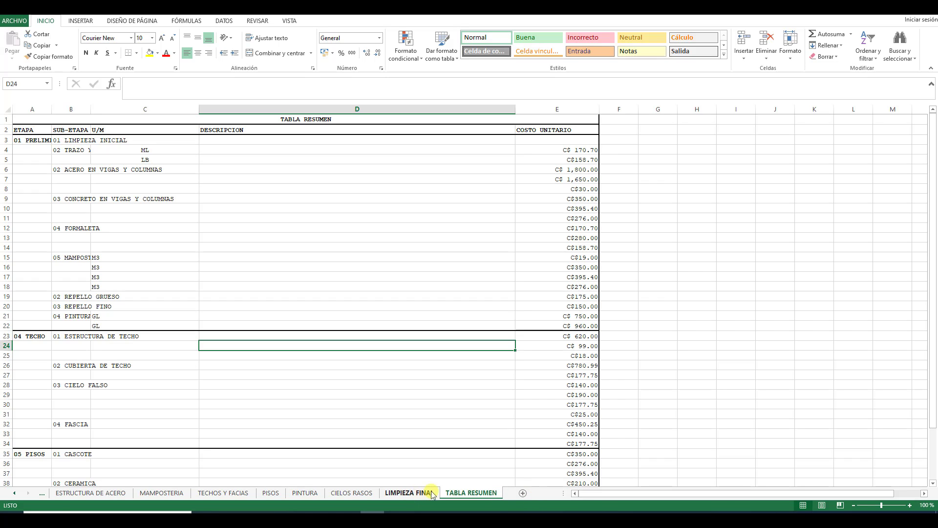
pyautogui.click(41, 494)
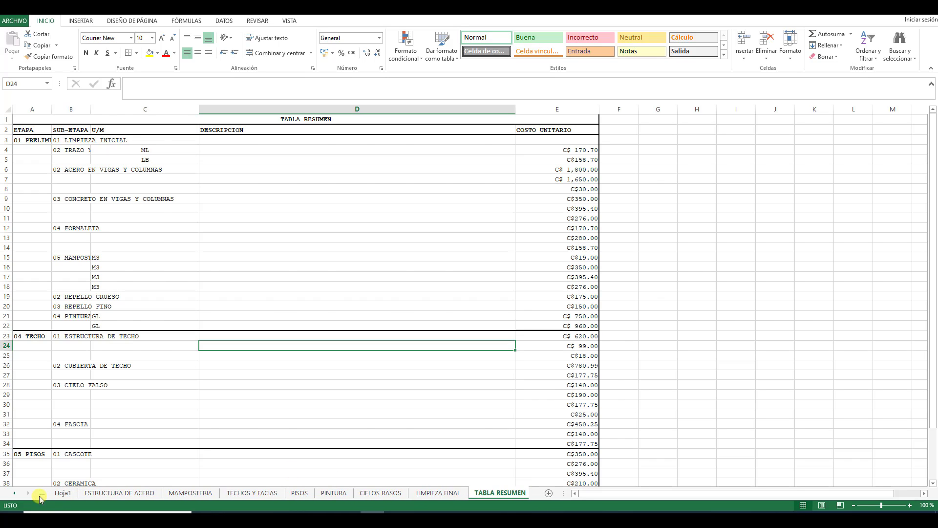
pyautogui.click(42, 494)
pyautogui.click(41, 494)
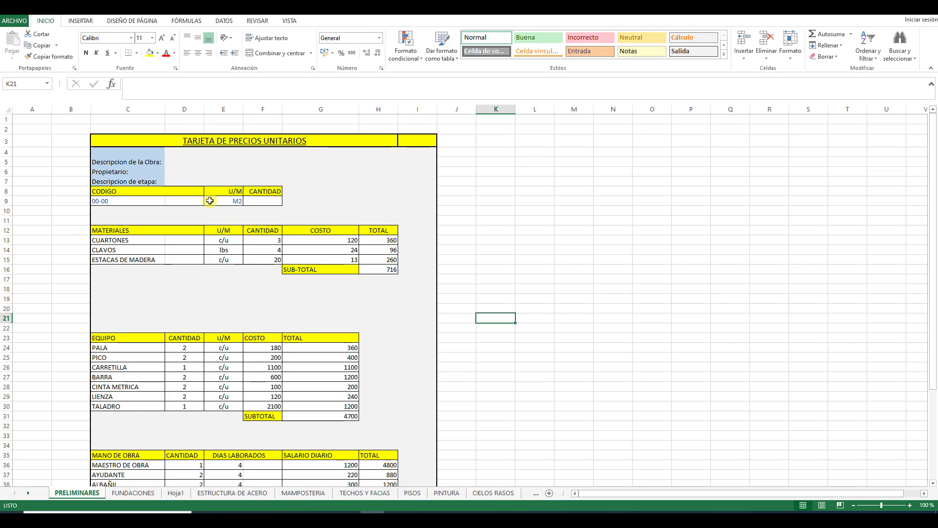
# Review the price card's header cells for work description, owner, stage description, code and quantity.
pyautogui.click(176, 162)
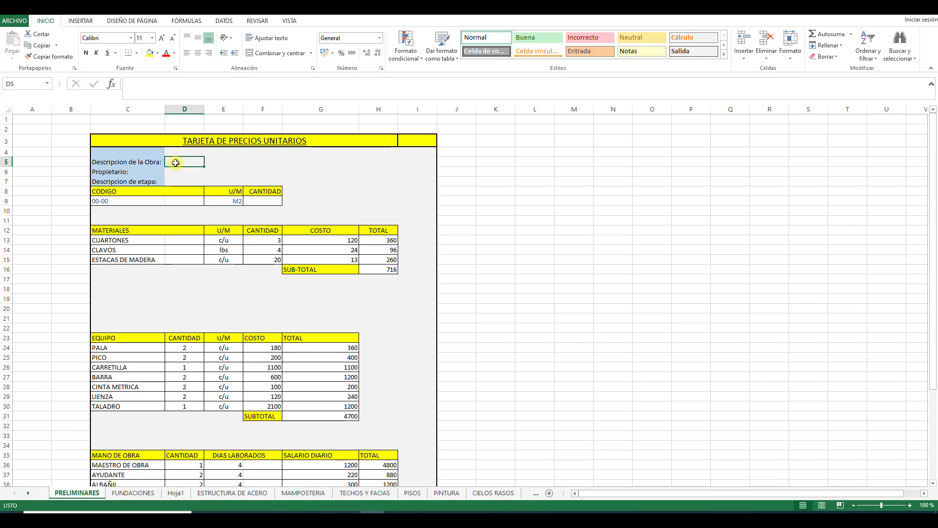
pyautogui.click(173, 172)
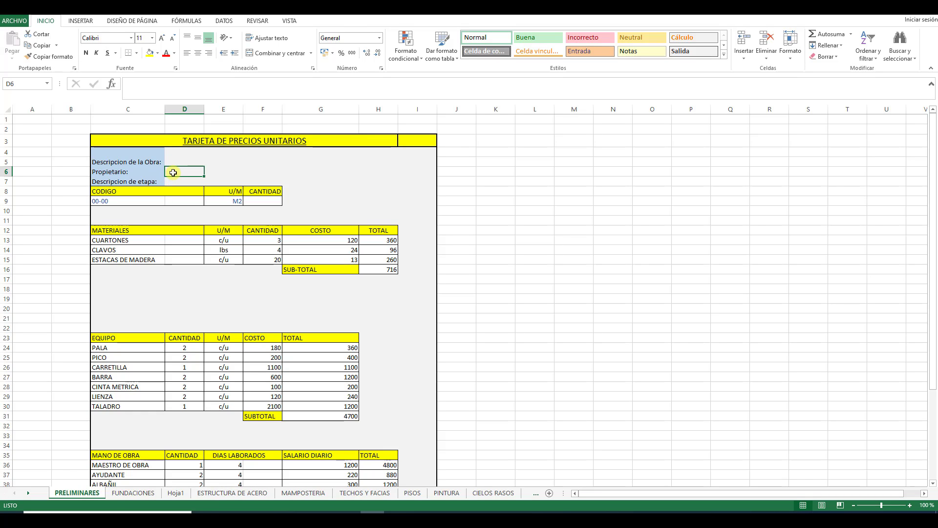
pyautogui.click(173, 181)
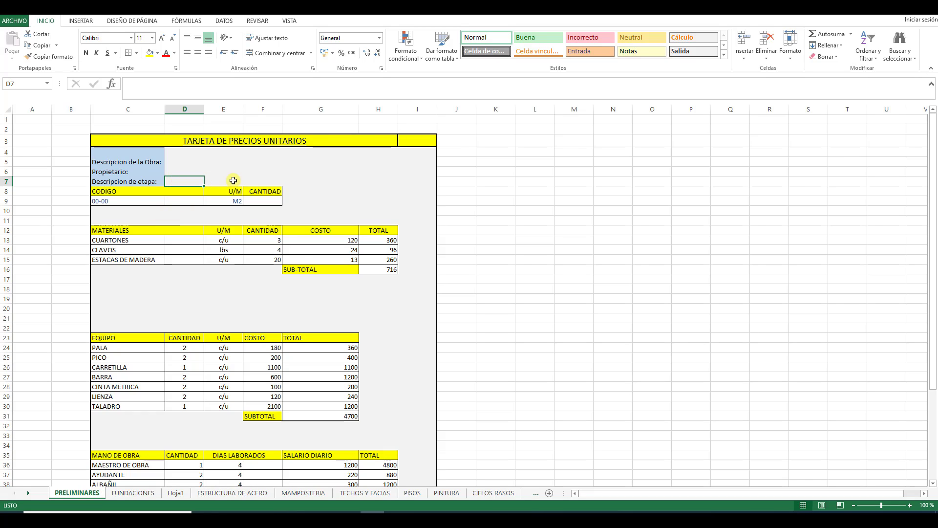
pyautogui.click(120, 202)
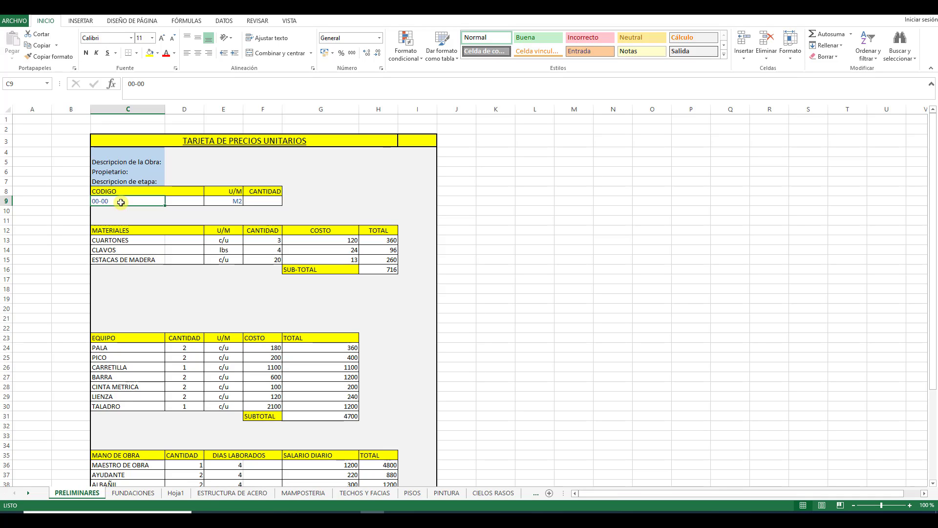
pyautogui.click(262, 200)
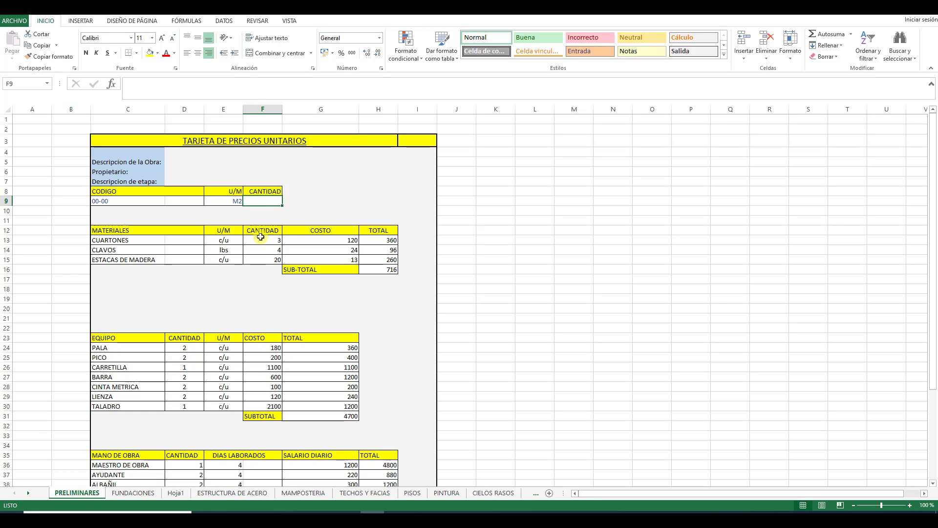
# Check the CUARTONES cost and total and the sub-total in the materials table.
pyautogui.click(335, 241)
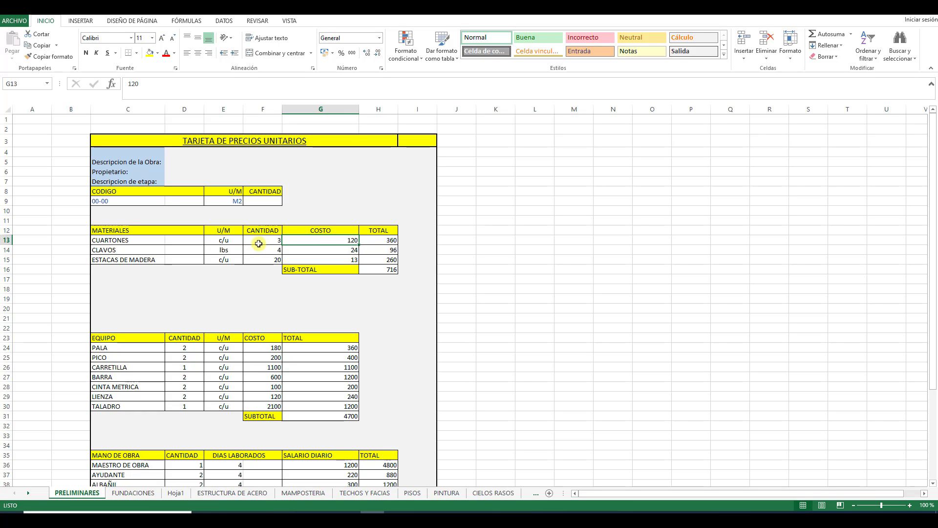
pyautogui.click(377, 240)
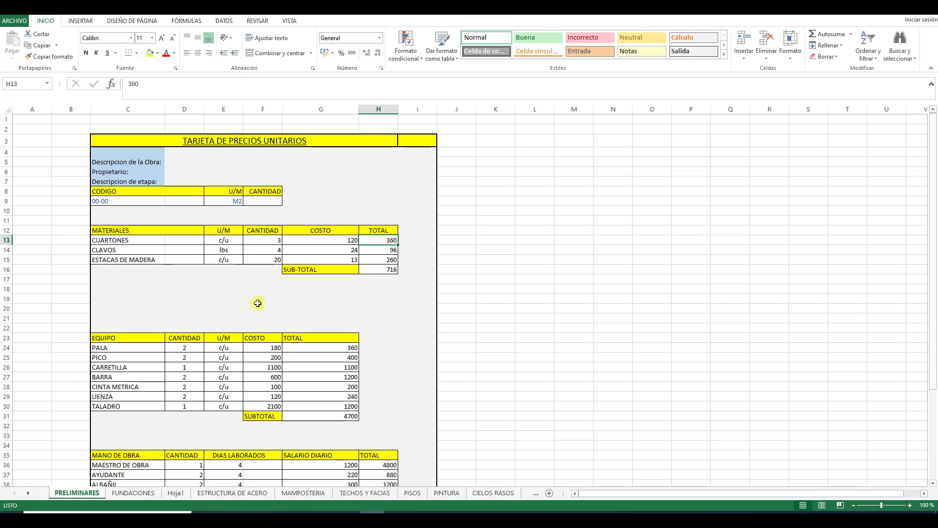
pyautogui.click(379, 269)
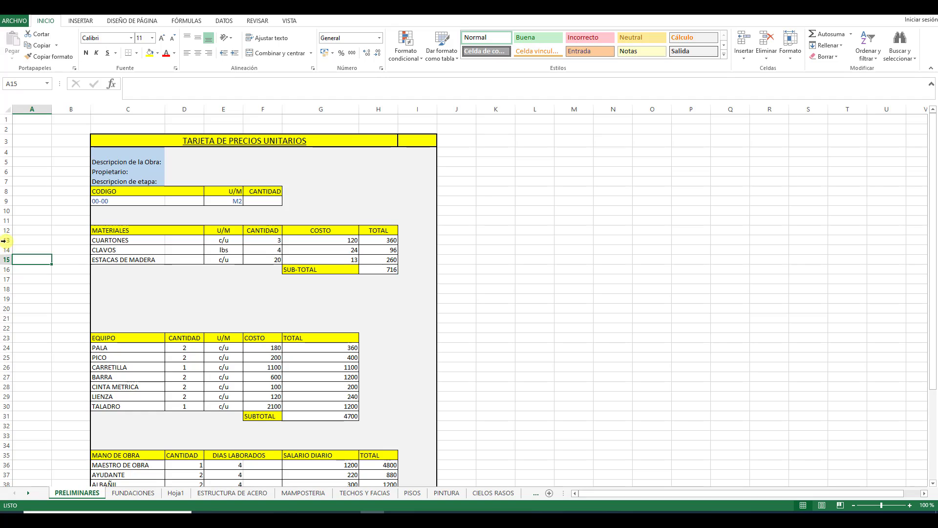
# Try inserting three blank rows above CUARTONES in the materials table and undo the insertion.
pyautogui.moveTo(5, 240); pyautogui.dragTo(2, 260)
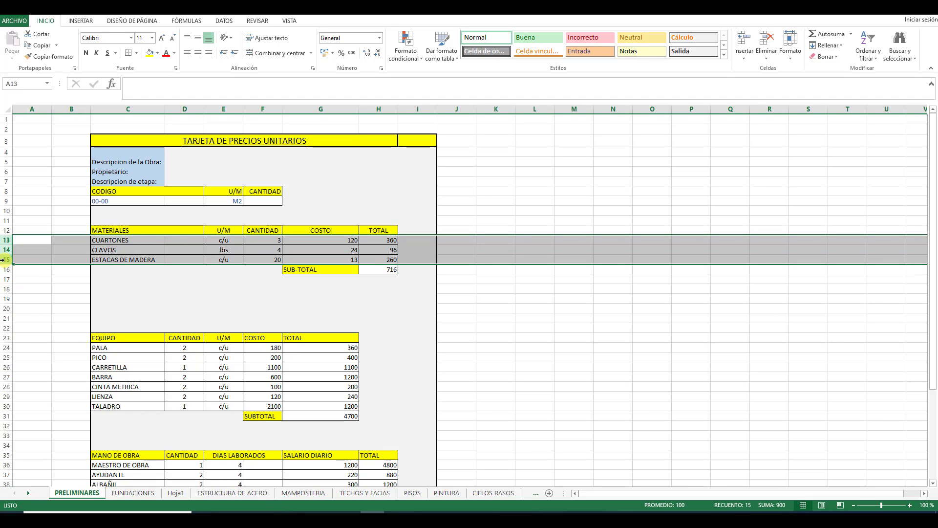
pyautogui.rightClick(3, 260)
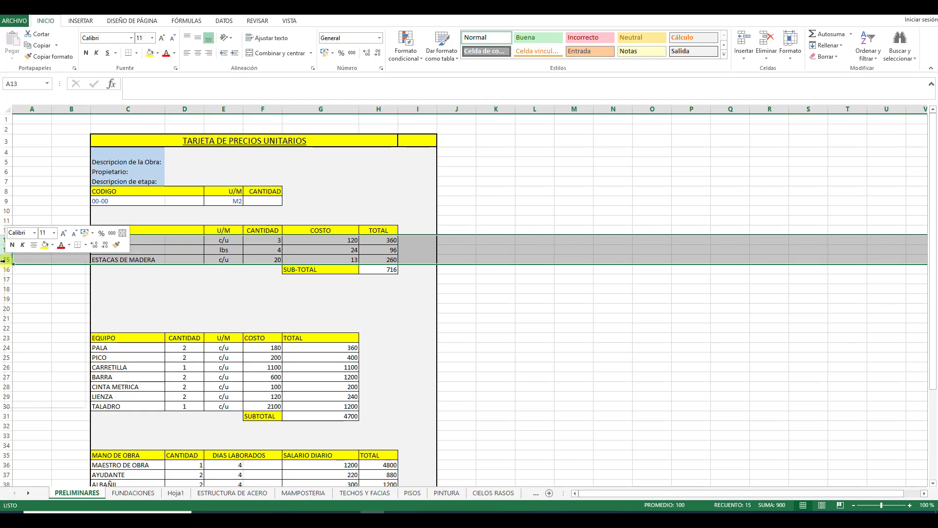
pyautogui.click(48, 327)
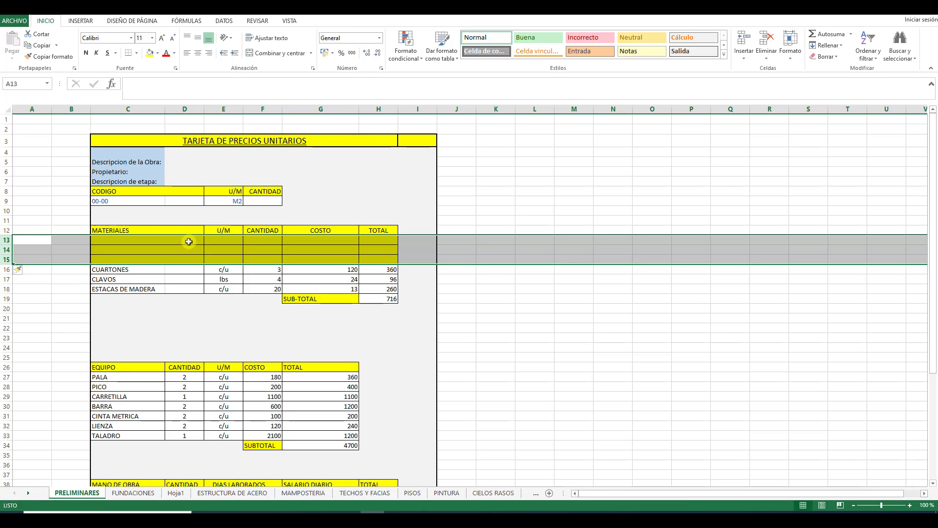
pyautogui.click(185, 239)
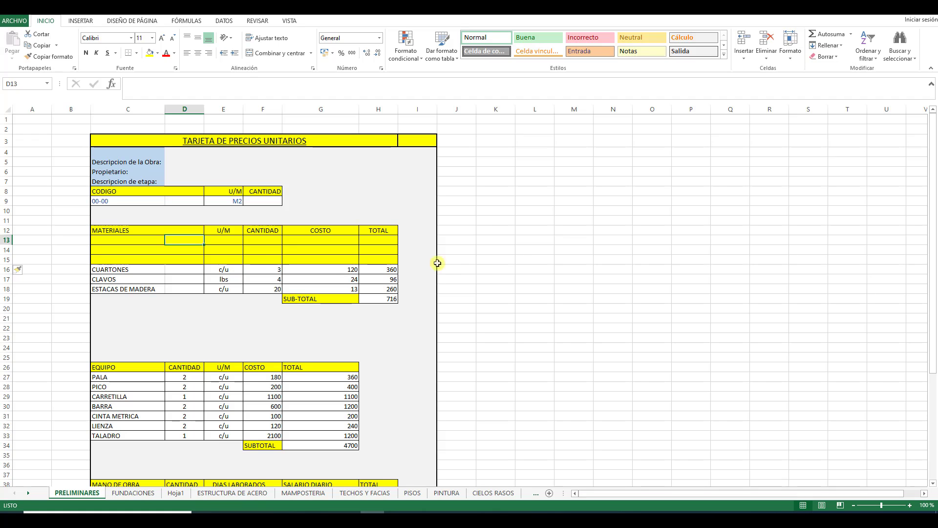
pyautogui.hotkey('ctrl', 'z')
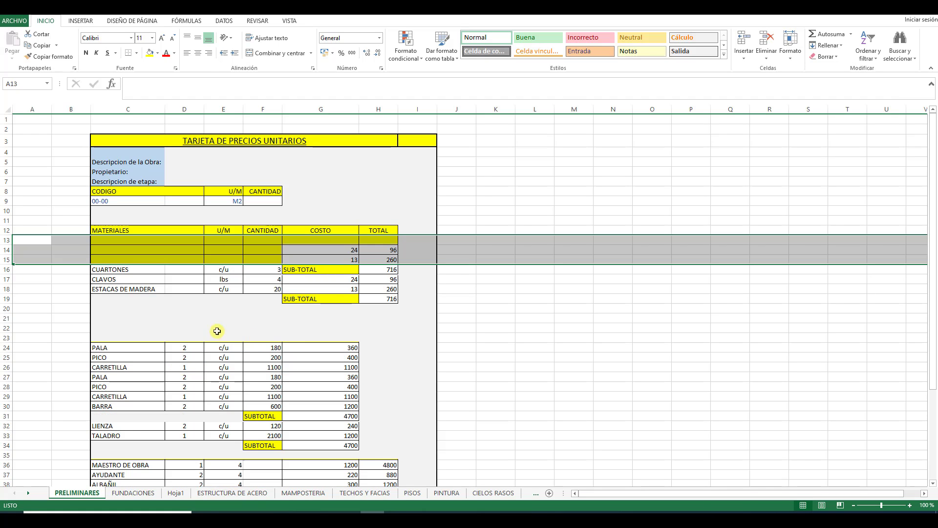
pyautogui.hotkey('ctrl', 'z')
# Review the EQUIPO table's headings, the tools from PALA to TALADRO, and PALA's cost.
pyautogui.scroll(-5, 193, 308)
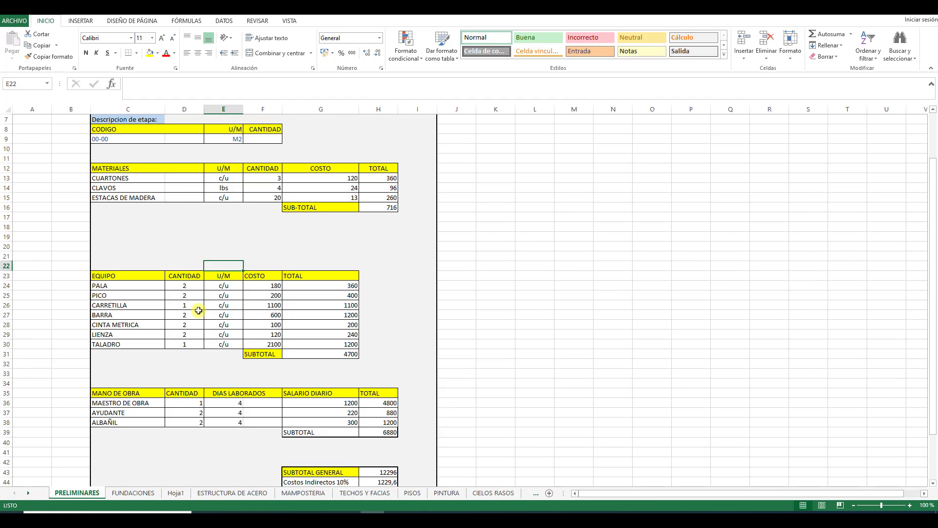
pyautogui.moveTo(128, 188); pyautogui.dragTo(320, 189)
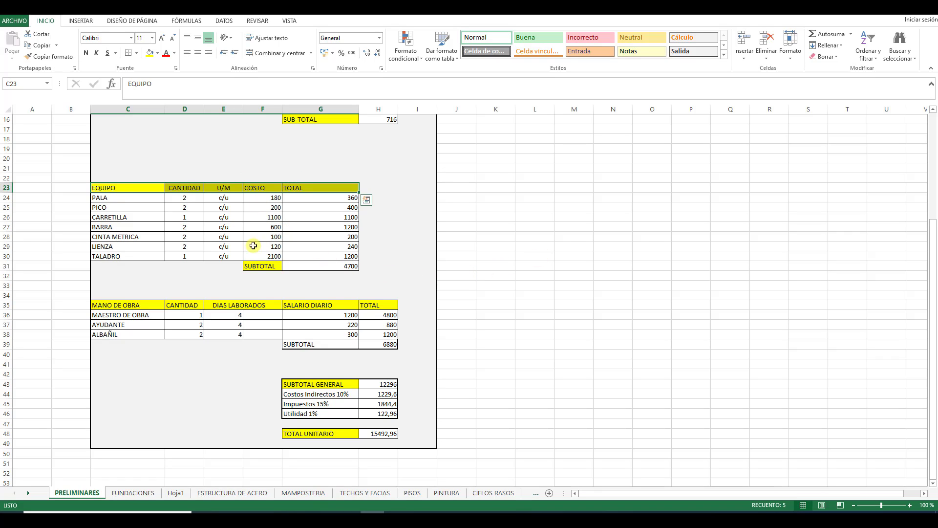
pyautogui.click(123, 198)
pyautogui.moveTo(123, 221); pyautogui.dragTo(123, 255)
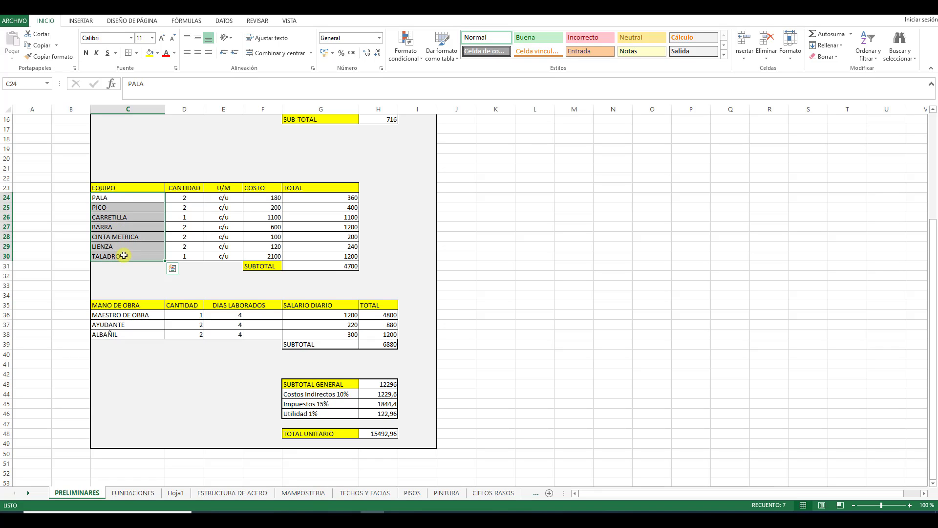
pyautogui.click(126, 198)
pyautogui.keyDown('shift'); pyautogui.click(126, 256); pyautogui.keyUp('shift')
pyautogui.click(257, 196)
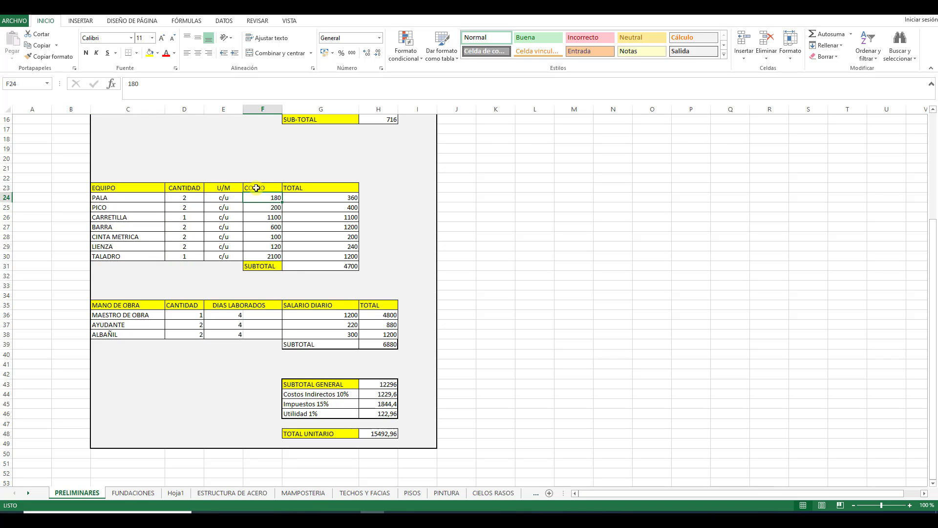
# Rename the COSTO heading of the EQUIPO table to "% depreciación".
pyautogui.click(256, 187)
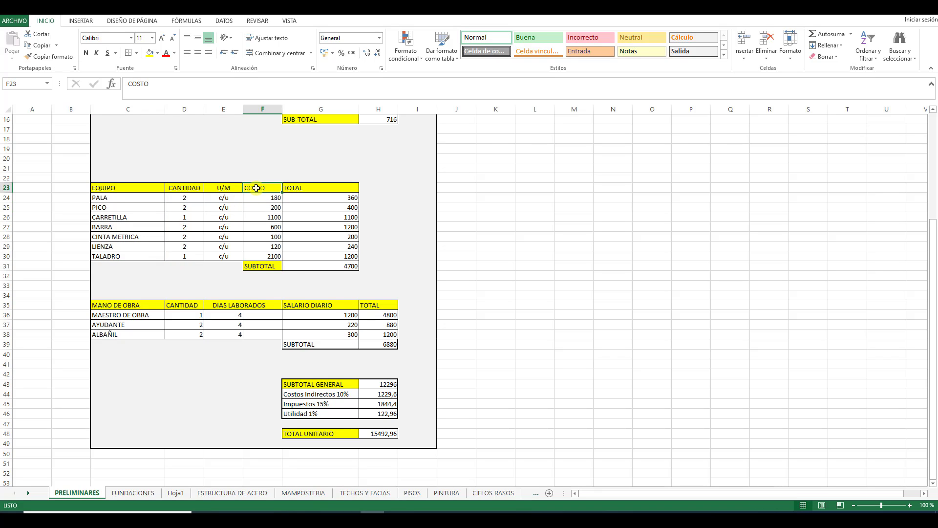
pyautogui.write('% dep')
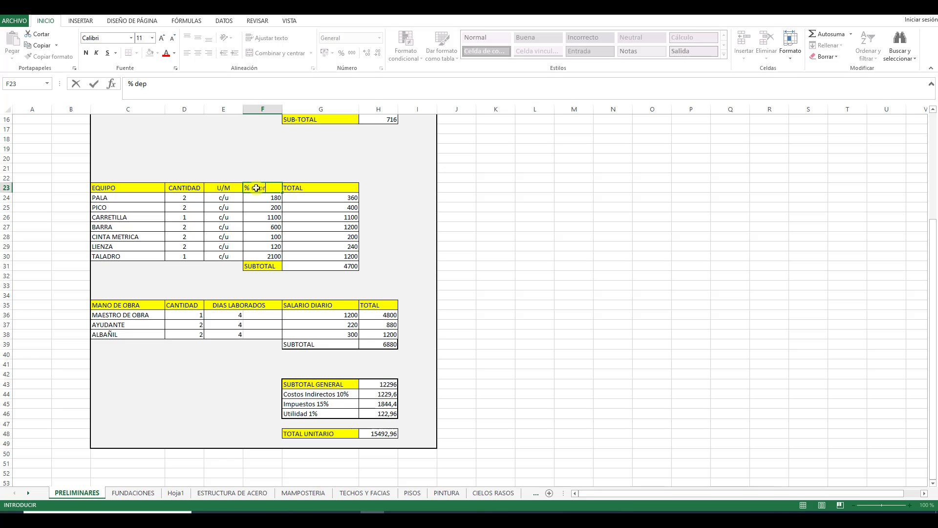
pyautogui.write('reciación')
pyautogui.hotkey('ctrl', 'Return')
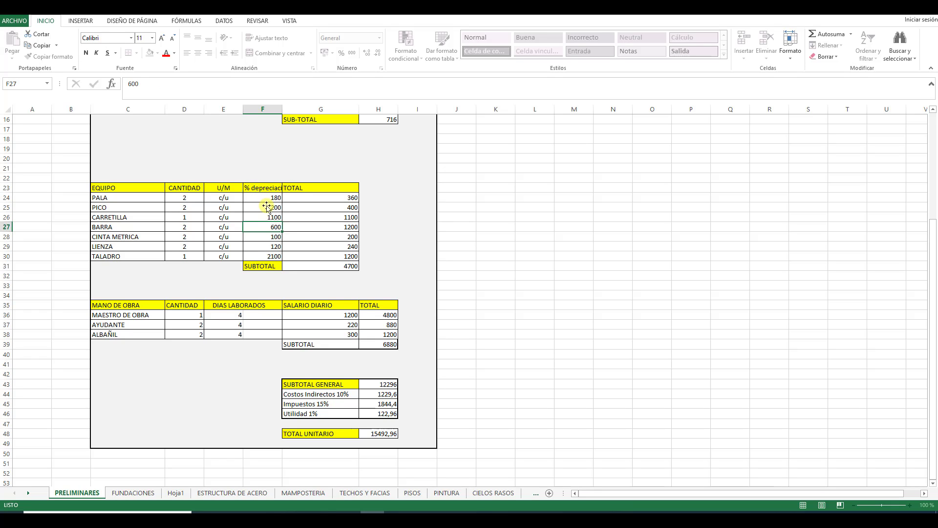
# Set PALA's depreciation value in the EQUIPO table to 18.
pyautogui.click(265, 197)
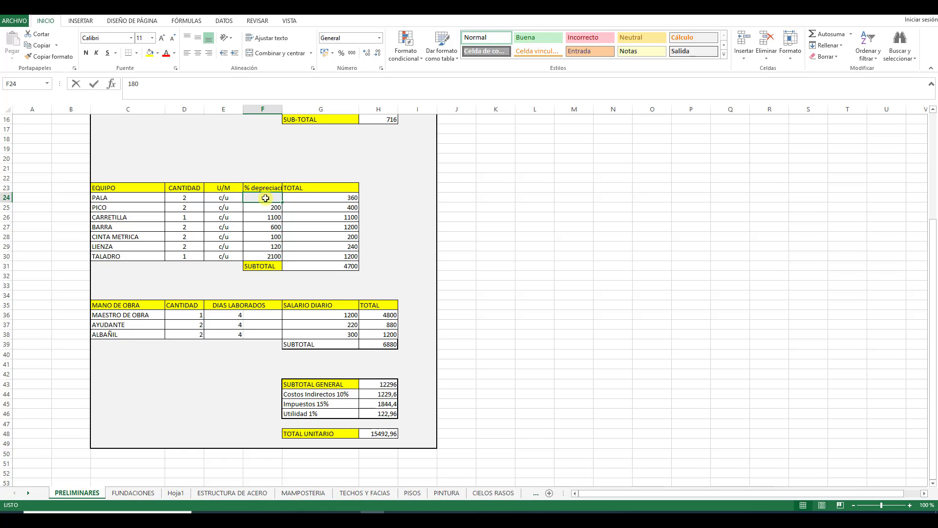
pyautogui.write('18')
pyautogui.click(298, 213)
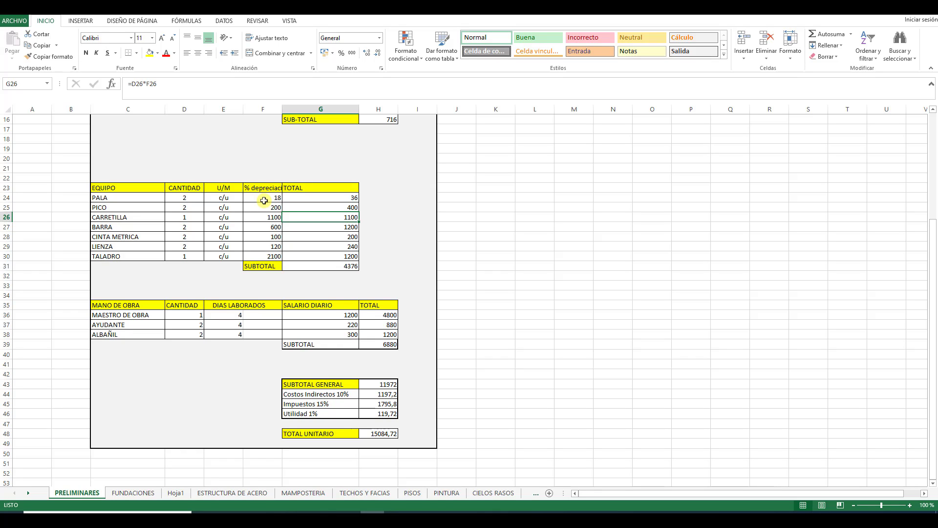
# Try a depreciation value of 0 for PALA and undo that change.
pyautogui.click(264, 198)
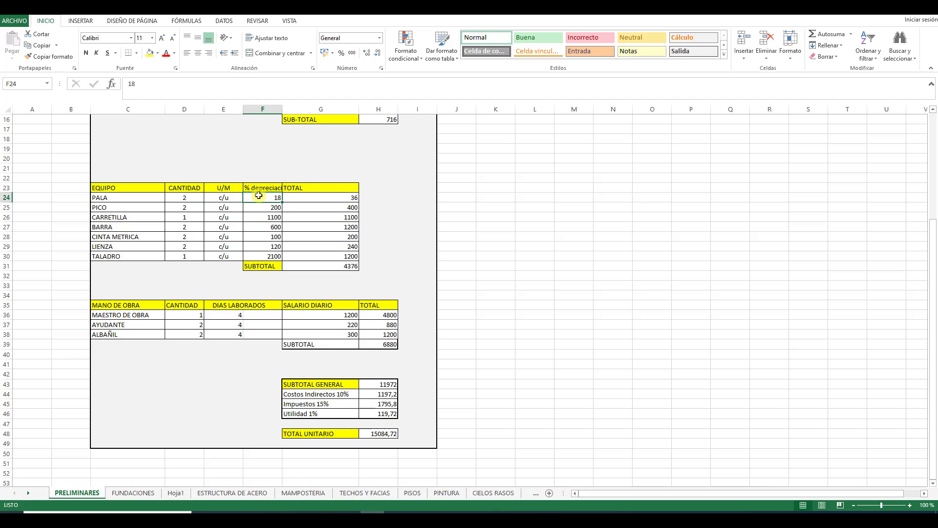
pyautogui.write('0')
pyautogui.click(271, 237)
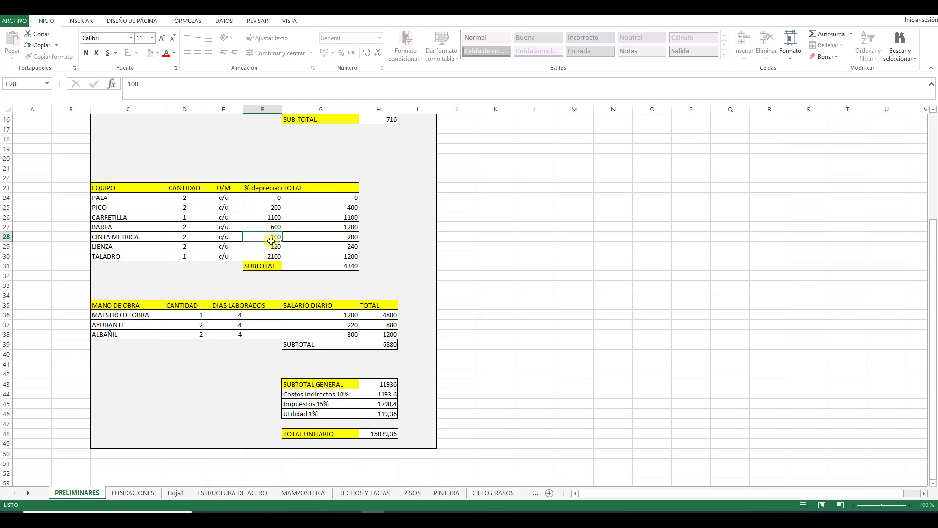
pyautogui.click(270, 195)
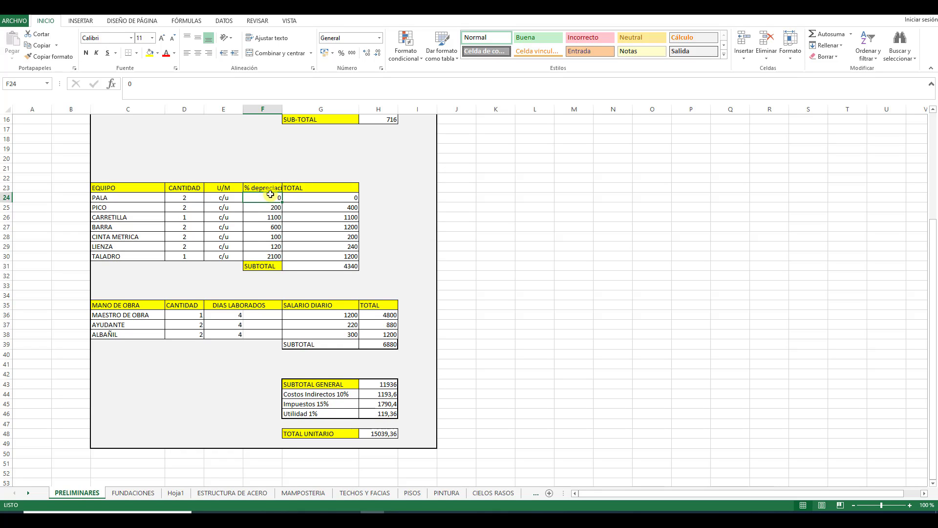
pyautogui.hotkey('ctrl', 'z')
pyautogui.click(271, 216)
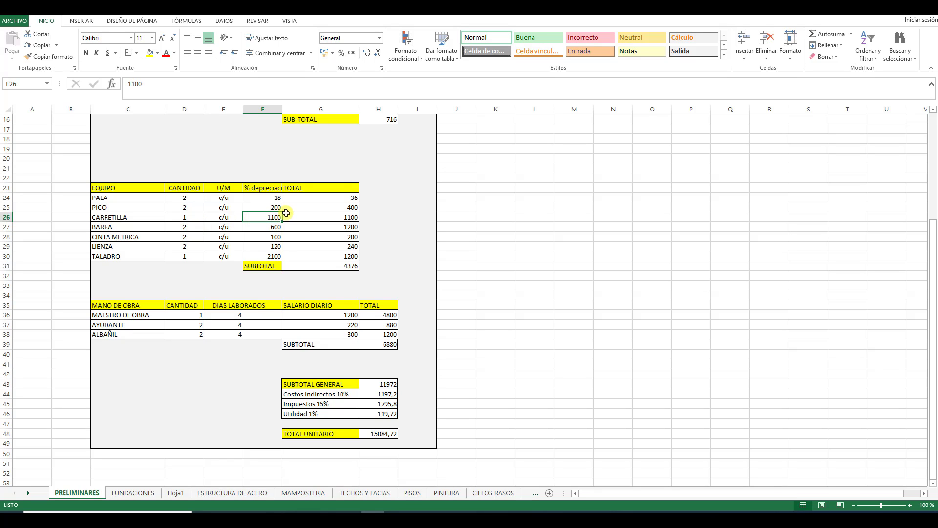
# Restore PALA's value to 180 and the "% depreciación" heading of the EQUIPO table to COSTO.
pyautogui.moveTo(115, 207); pyautogui.dragTo(114, 257)
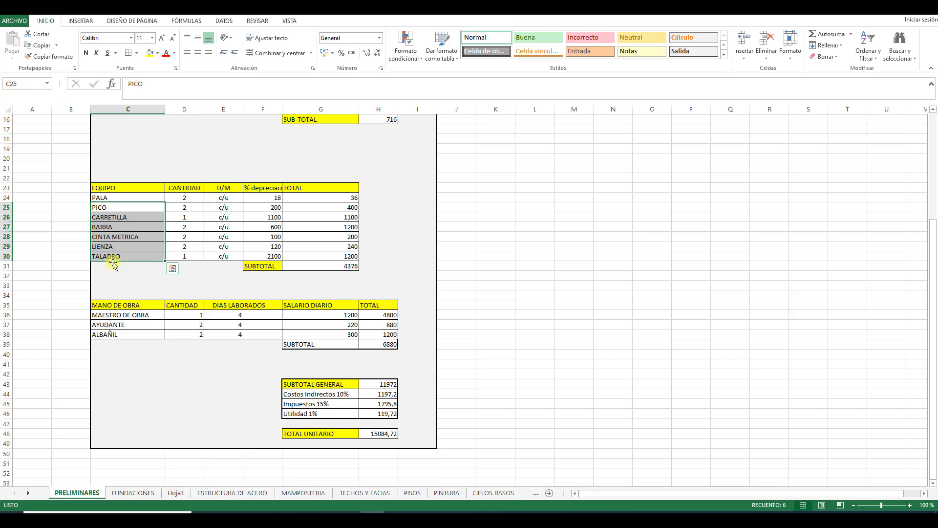
pyautogui.click(263, 190)
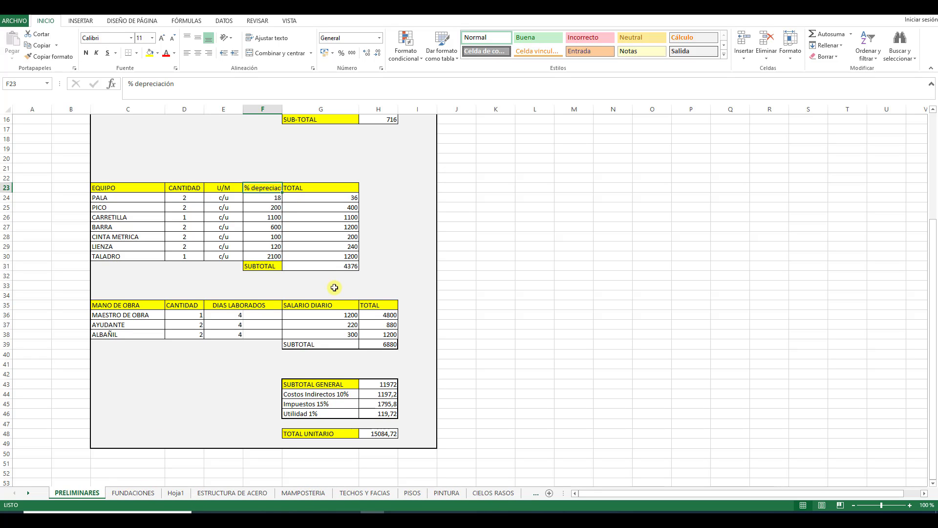
pyautogui.press('Down')
pyautogui.write('180')
pyautogui.press('Return')
pyautogui.click(268, 196)
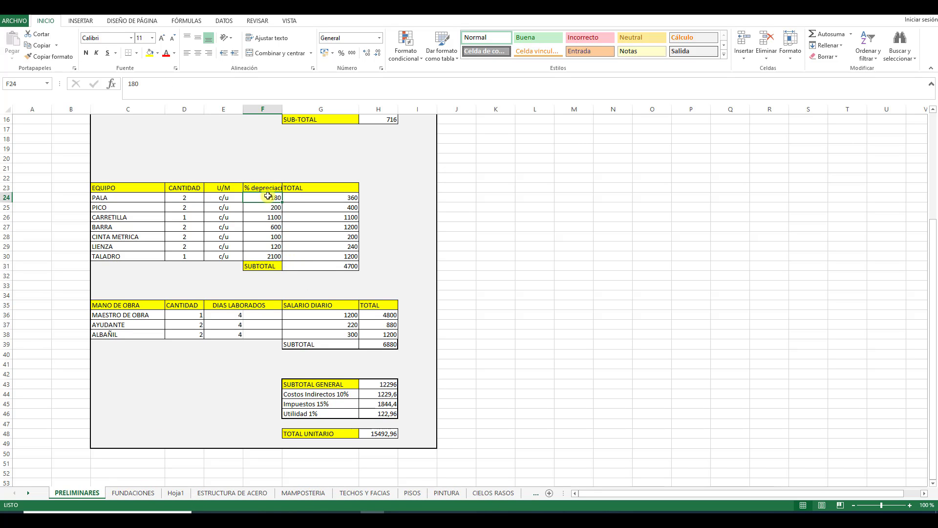
pyautogui.click(258, 188)
pyautogui.write('COSTO')
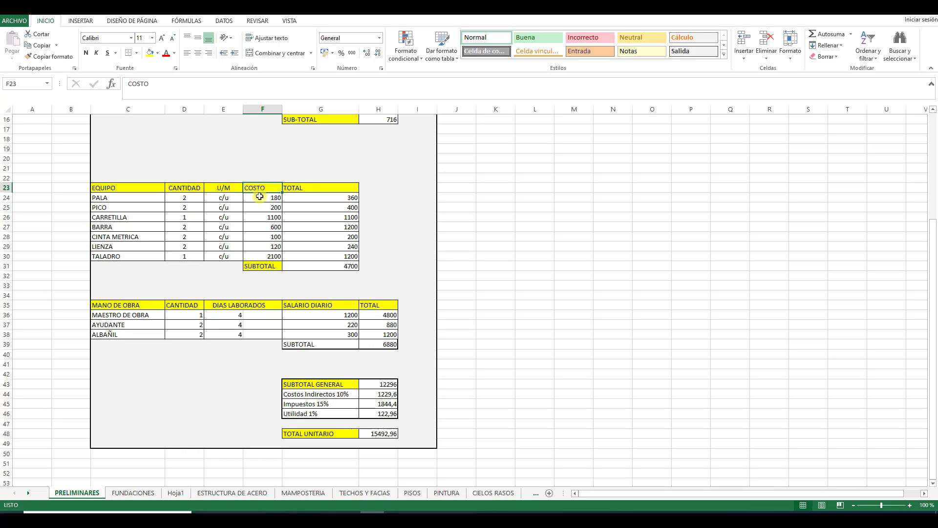
# Review the tool names and costs in the EQUIPO table alongside the worker roles listed under MANO DE OBRA.
pyautogui.press('Return')
pyautogui.keyDown('shift'); pyautogui.click(269, 255); pyautogui.keyUp('shift')
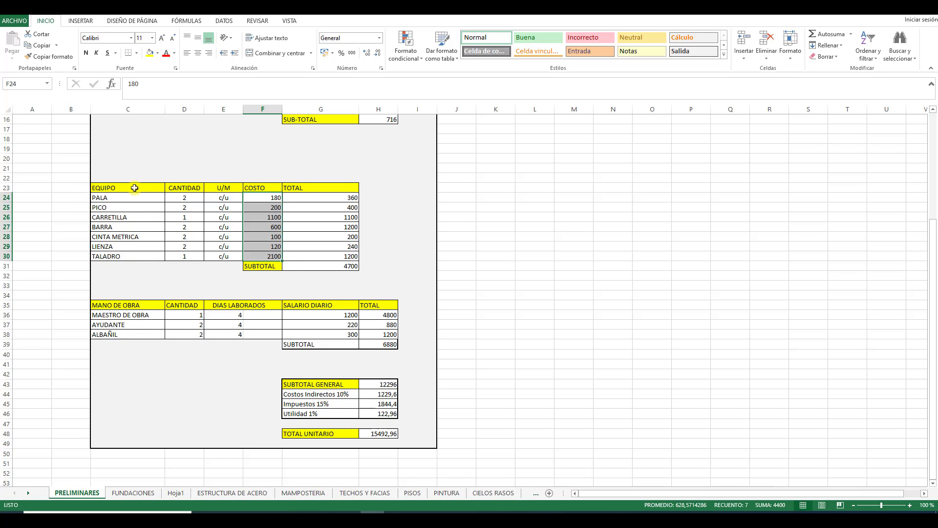
pyautogui.moveTo(131, 315); pyautogui.dragTo(134, 336)
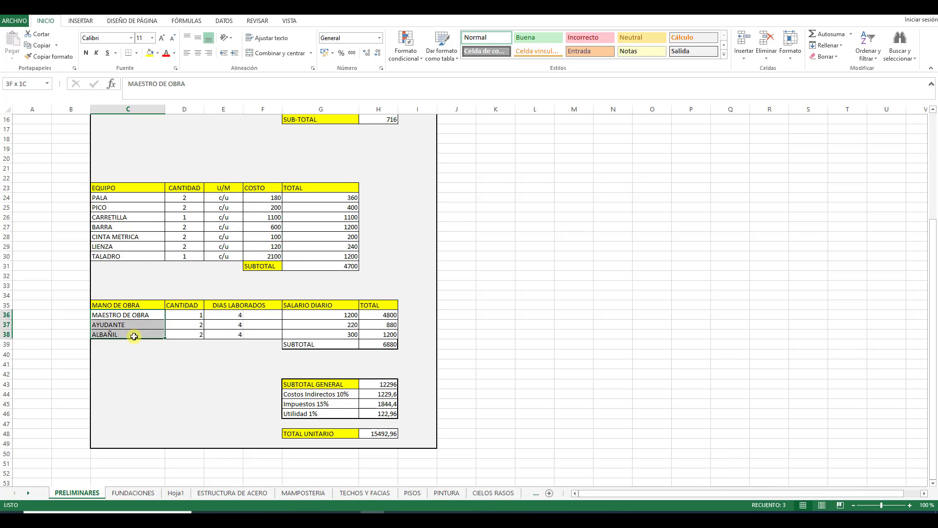
pyautogui.moveTo(129, 197); pyautogui.dragTo(130, 257)
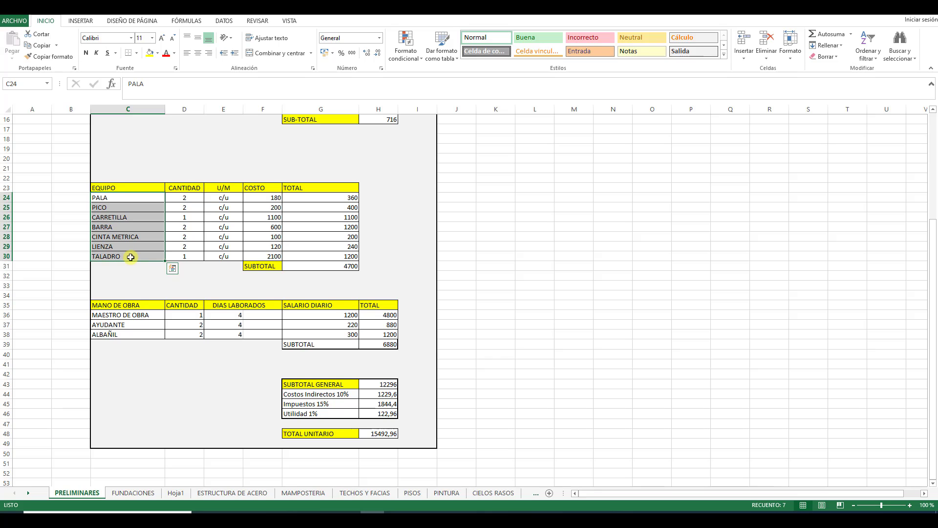
pyautogui.click(178, 177)
pyautogui.click(255, 189)
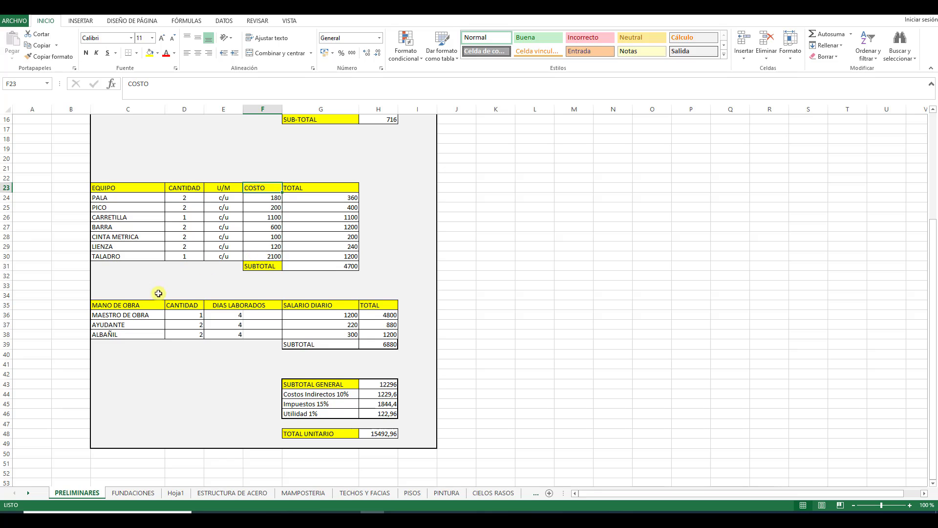
# Examine the MANO DE OBRA roles, days worked and daily salaries in relation to the materials and equipment tables.
pyautogui.click(126, 318)
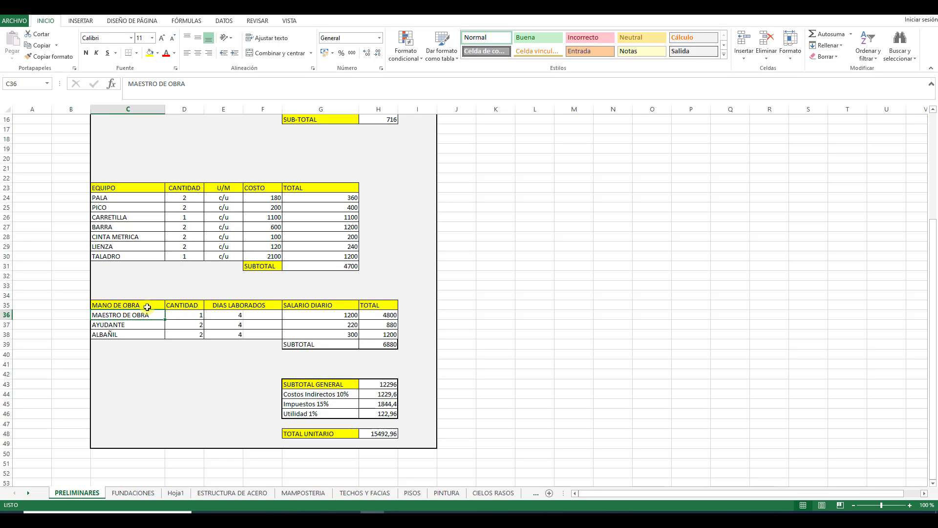
pyautogui.scroll(1, 314, 311)
pyautogui.scroll(3, 313, 311)
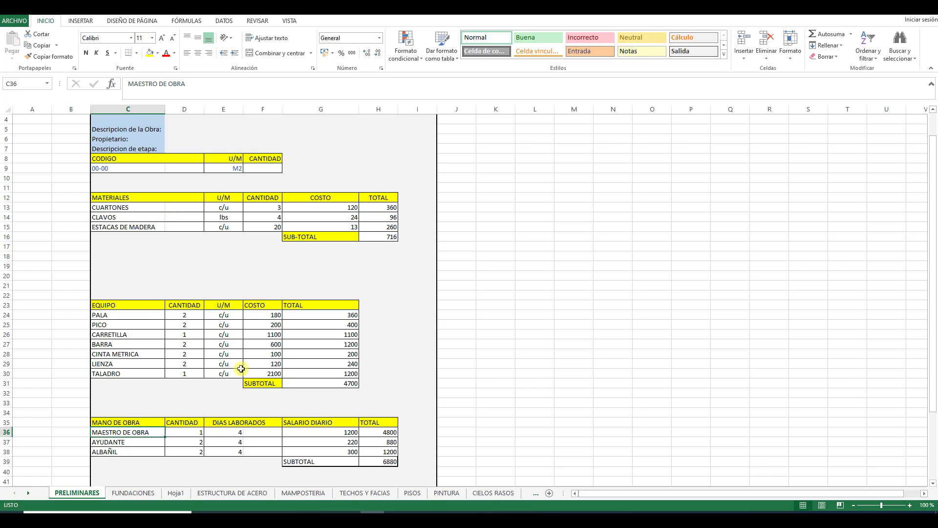
pyautogui.scroll(-2, 211, 319)
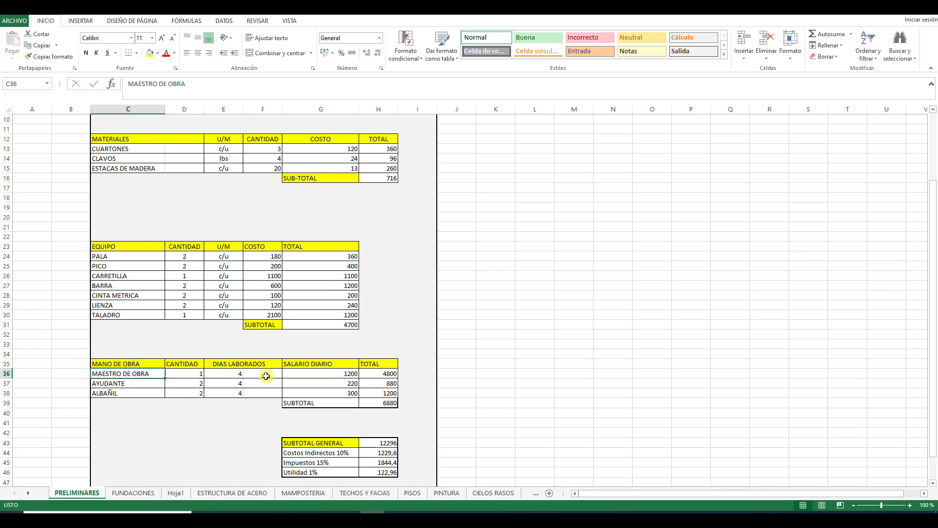
pyautogui.click(322, 375)
pyautogui.scroll(2, 312, 375)
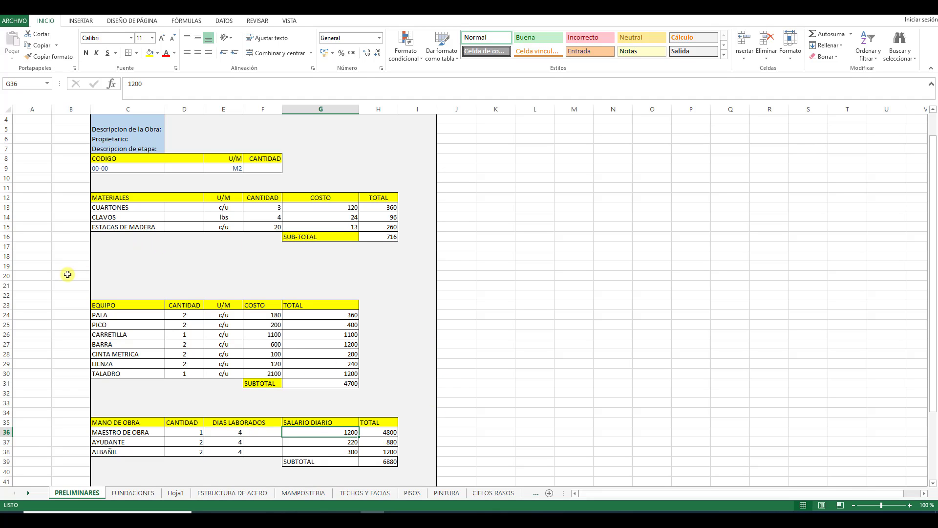
pyautogui.scroll(-1, 67, 274)
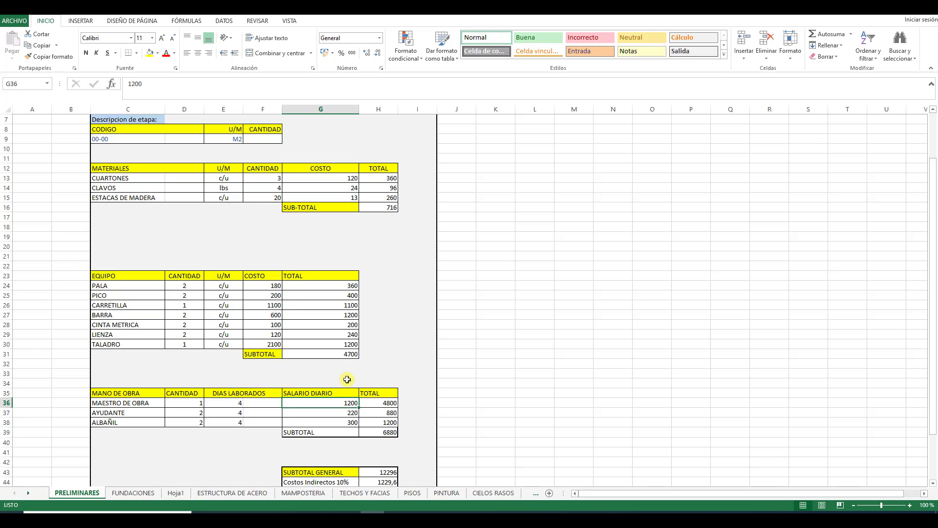
pyautogui.click(347, 380)
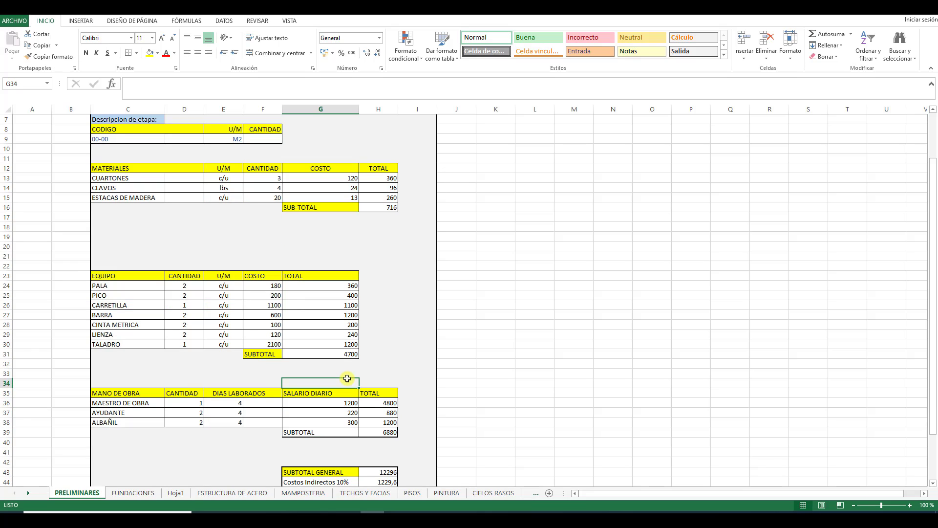
# Try a lump-sum MANO DE OBRA subtotal of 10800 with the labour rows emptied, checking the blank role and total cells.
pyautogui.moveTo(372, 513)
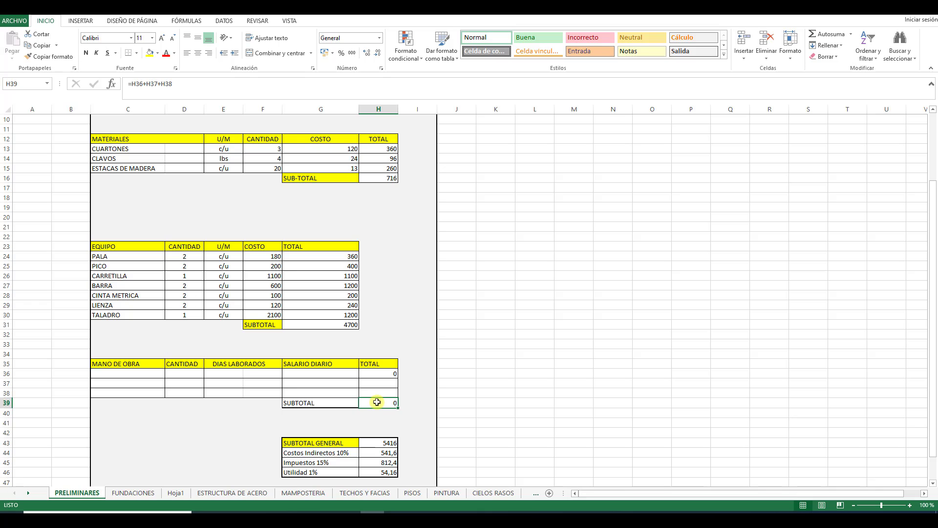
pyautogui.write('10800')
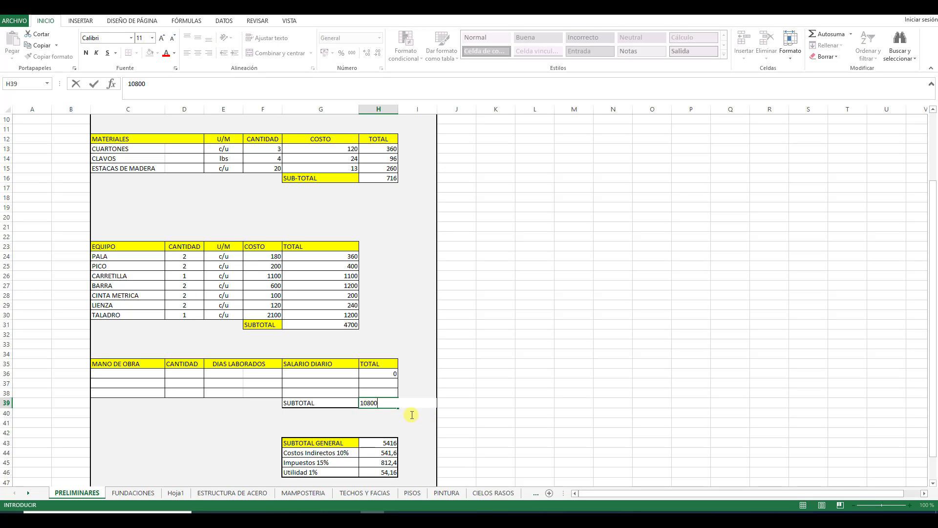
pyautogui.hotkey('ctrl', 'Return')
pyautogui.press('Down')
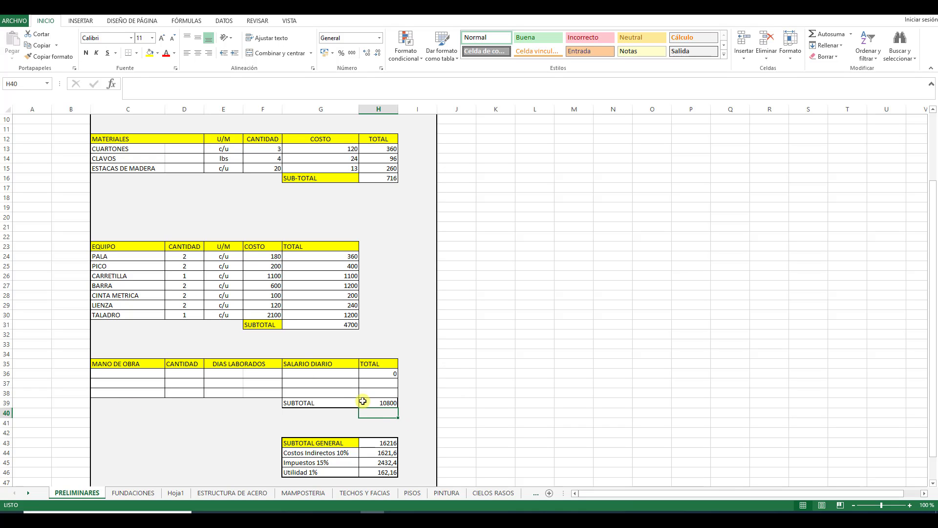
pyautogui.click(366, 403)
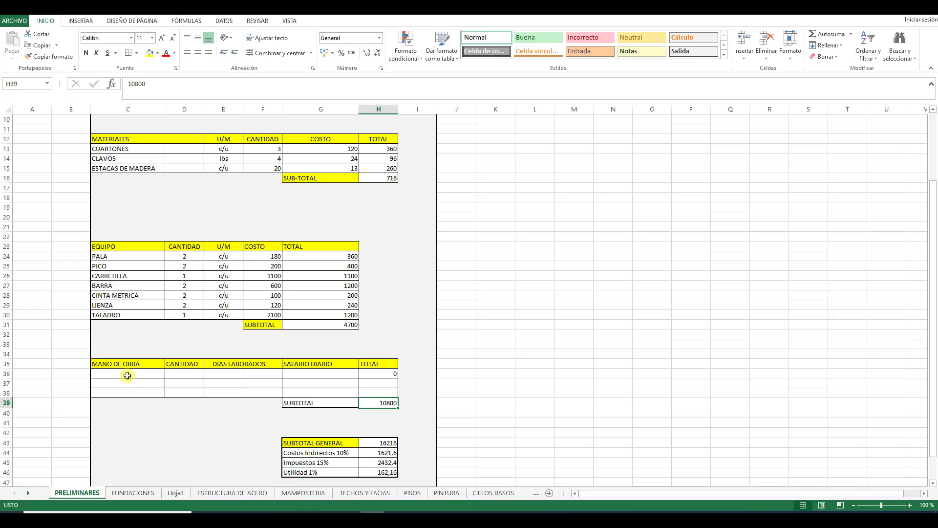
pyautogui.moveTo(125, 373); pyautogui.dragTo(130, 392)
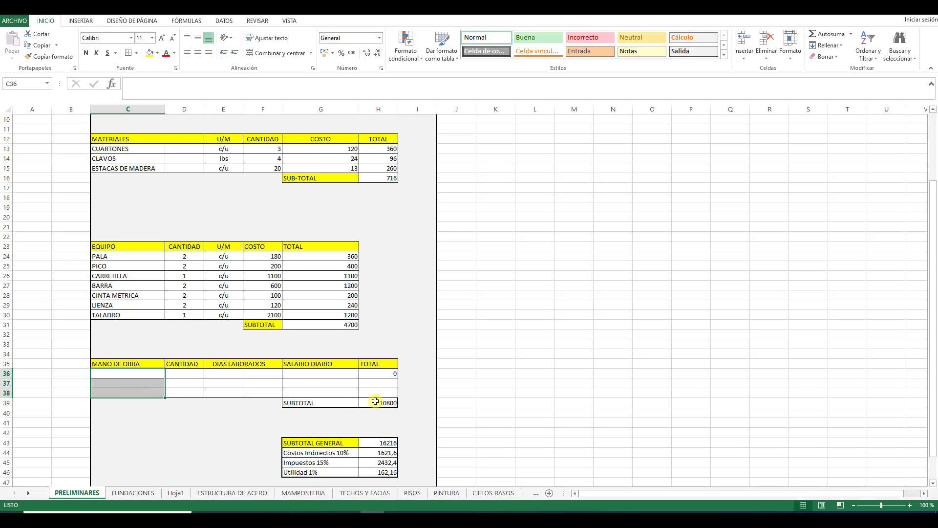
pyautogui.moveTo(378, 373); pyautogui.dragTo(380, 391)
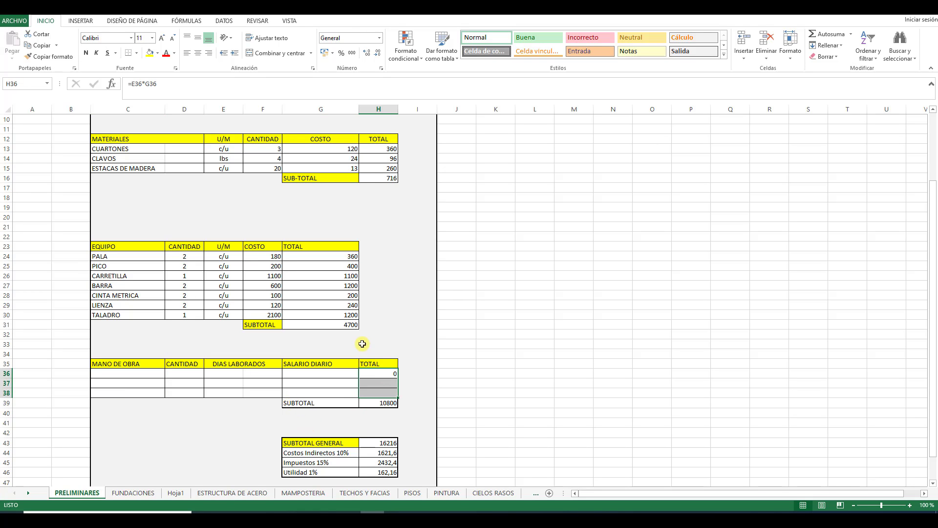
# Undo the lump-sum subtotal and the clearing of the MAESTRO DE OBRA, AYUDANTE and ALBAÑIL rows.
pyautogui.hotkey('ctrl', 'z')
pyautogui.hotkey('ctrl', 'z')
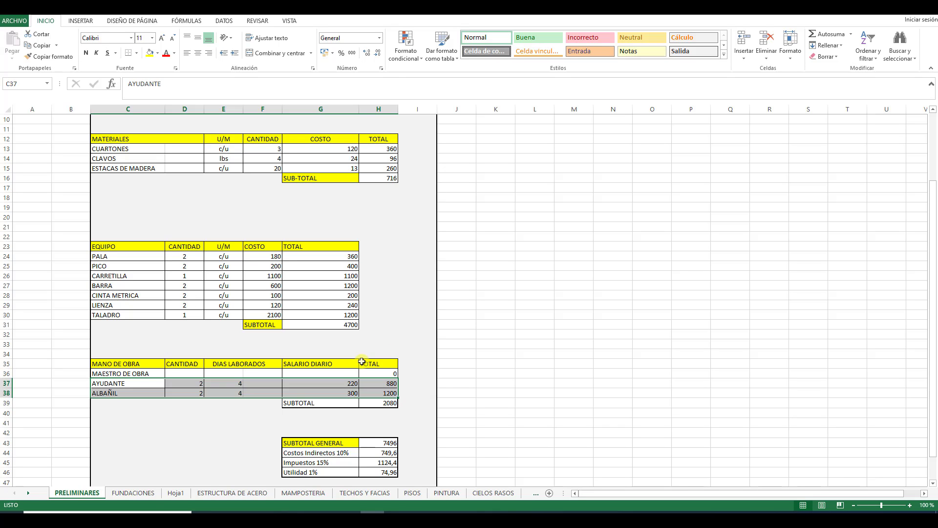
pyautogui.hotkey('ctrl', 'z')
pyautogui.hotkey('ctrl', 'z')
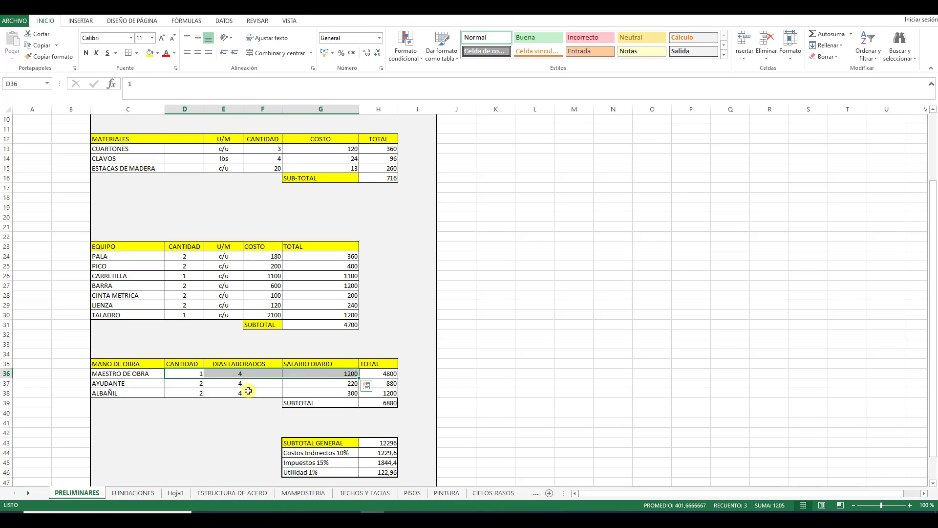
pyautogui.click(247, 390)
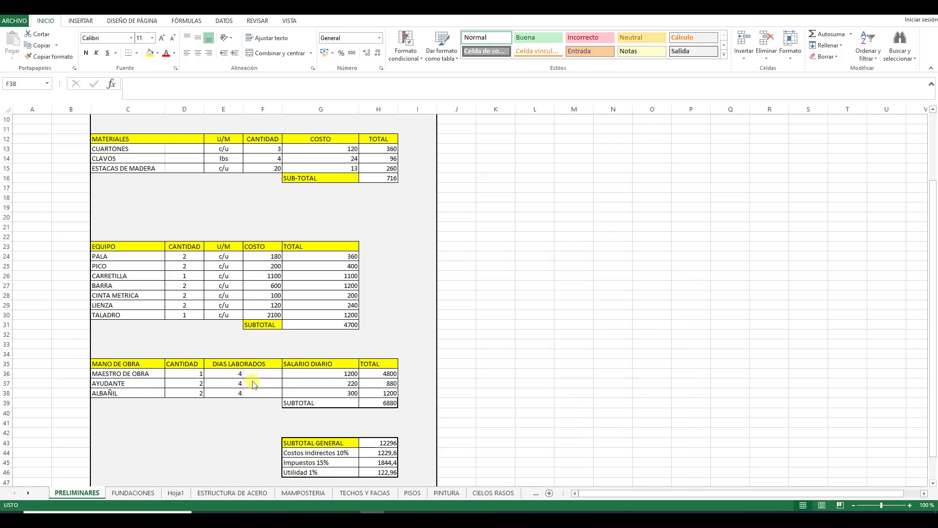
# Calculate a daily salary with the formula =10500/24 in cell G34, directly above the SALARIO DIARIO heading.
pyautogui.click(338, 375)
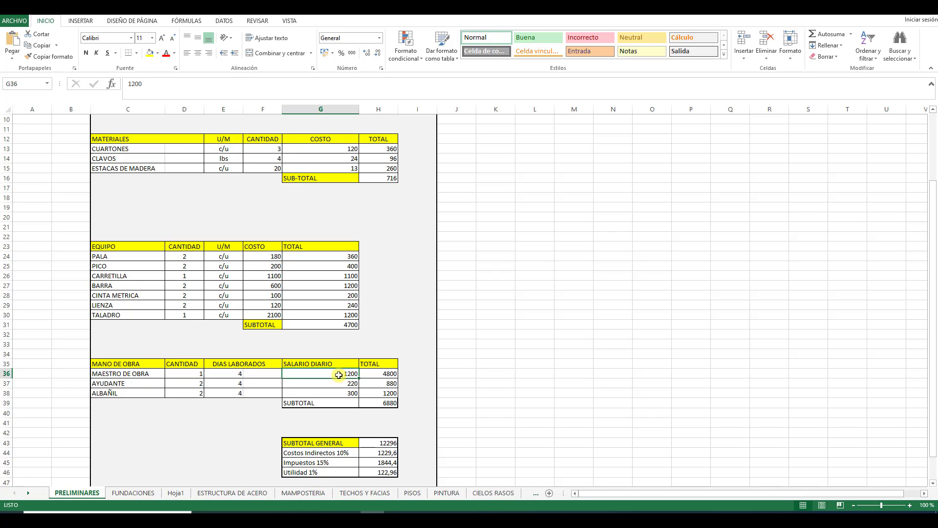
pyautogui.click(338, 362)
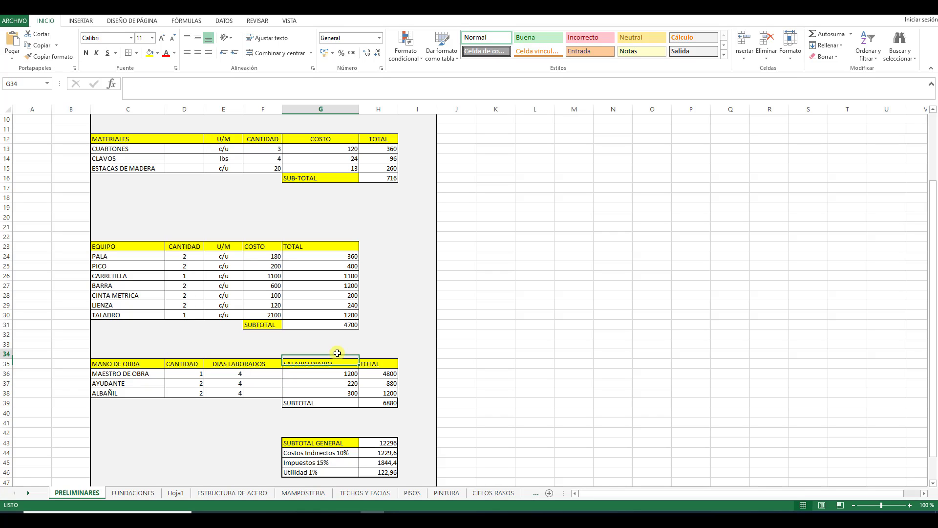
pyautogui.click(337, 352)
pyautogui.write('1')
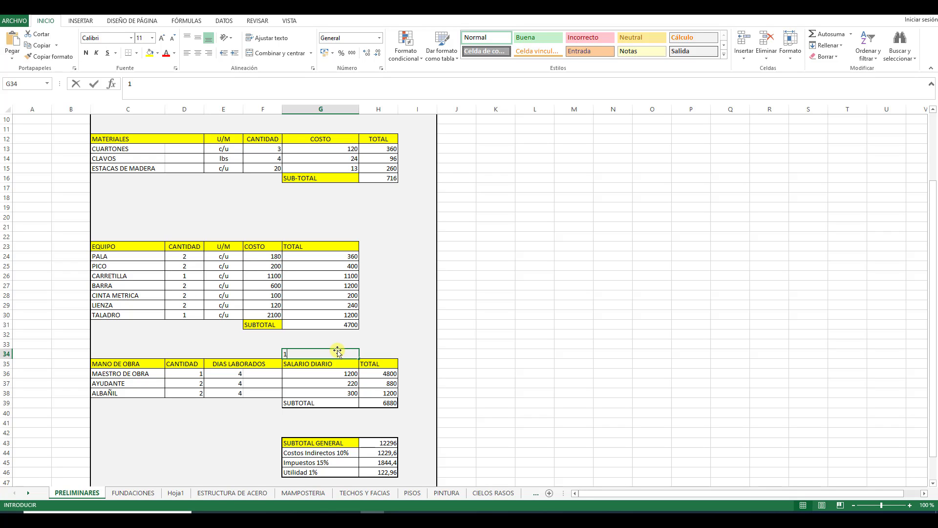
pyautogui.write('0,500')
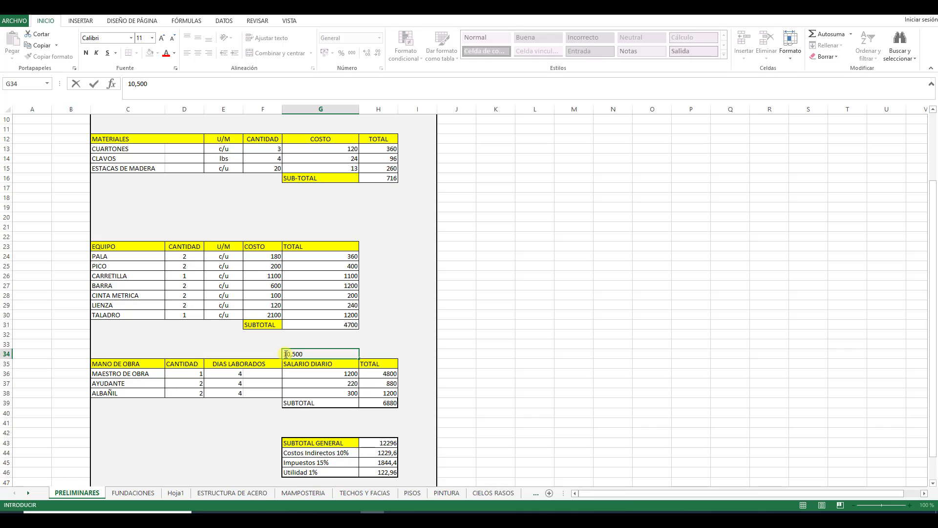
pyautogui.click(141, 84)
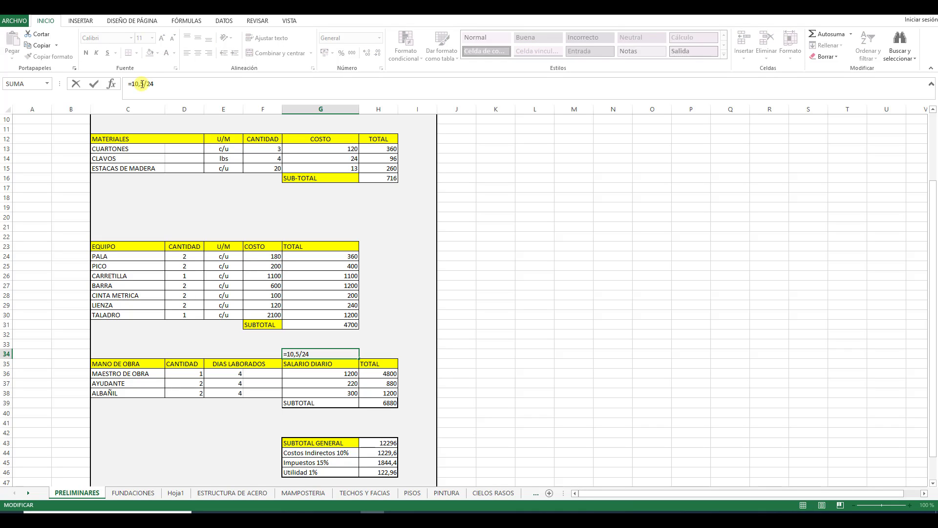
pyautogui.press('BackSpace')
pyautogui.write('00')
pyautogui.press('Return')
pyautogui.click(349, 364)
pyautogui.click(347, 353)
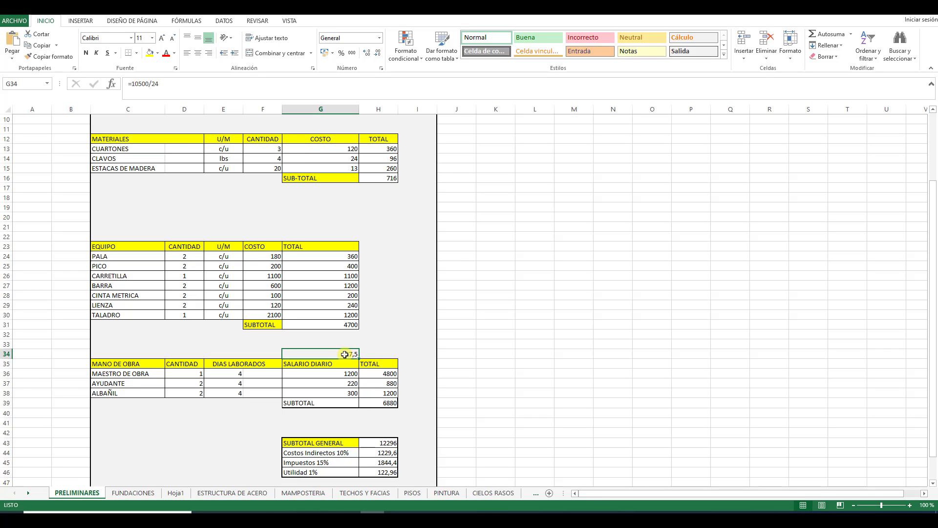
# Set MAESTRO DE OBRA's SALARIO DIARIO to the formula =G34*E36, multiplying the calculated daily salary by the days worked.
pyautogui.click(324, 376)
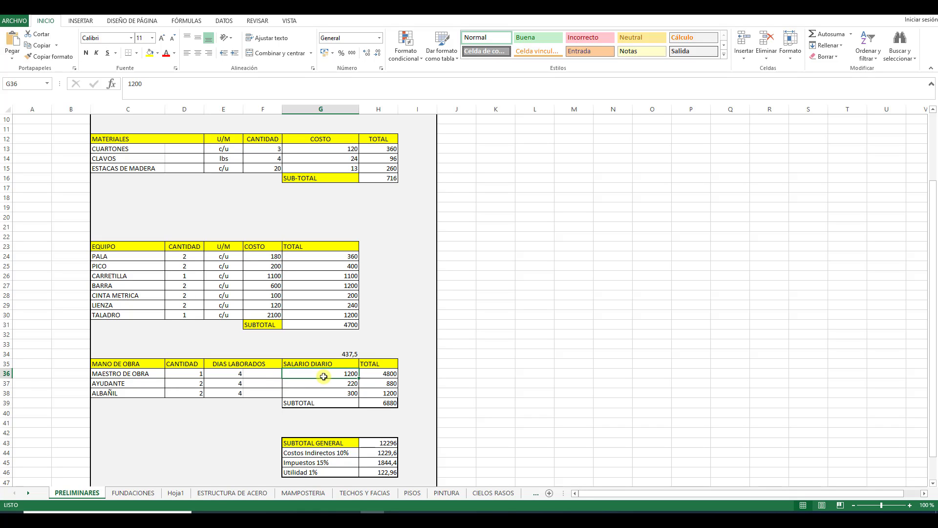
pyautogui.write('=')
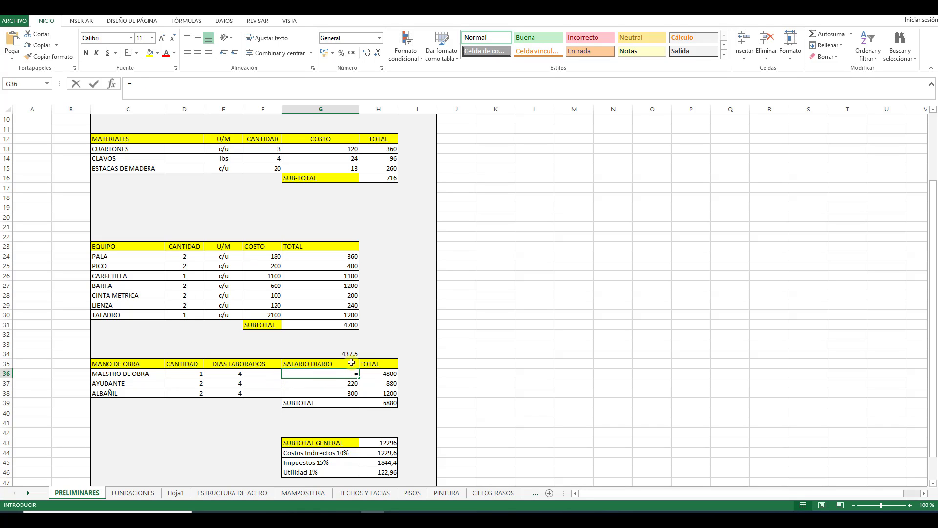
pyautogui.click(344, 353)
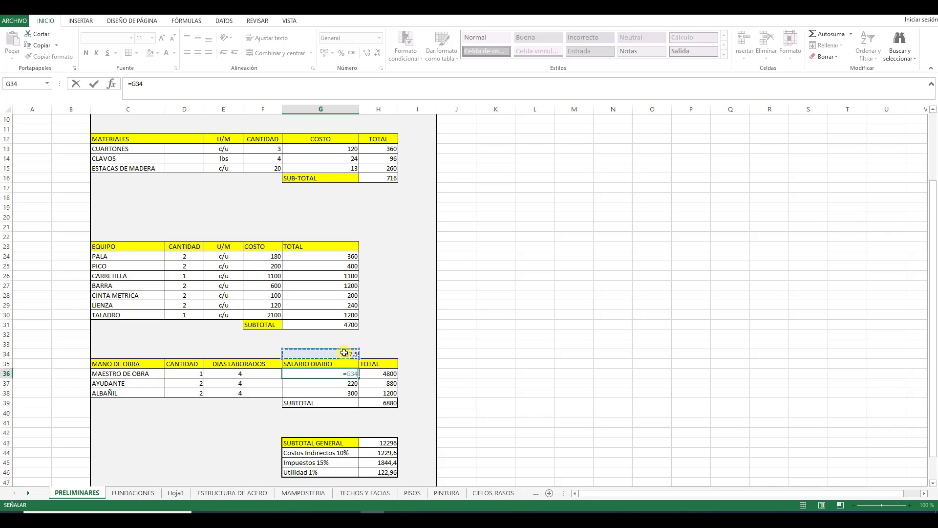
pyautogui.write('*')
pyautogui.click(236, 372)
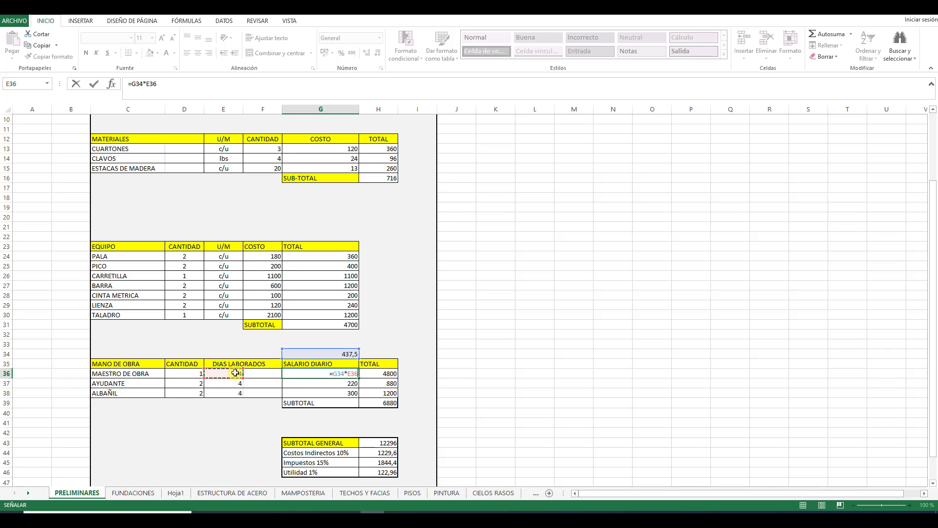
pyautogui.press('Return')
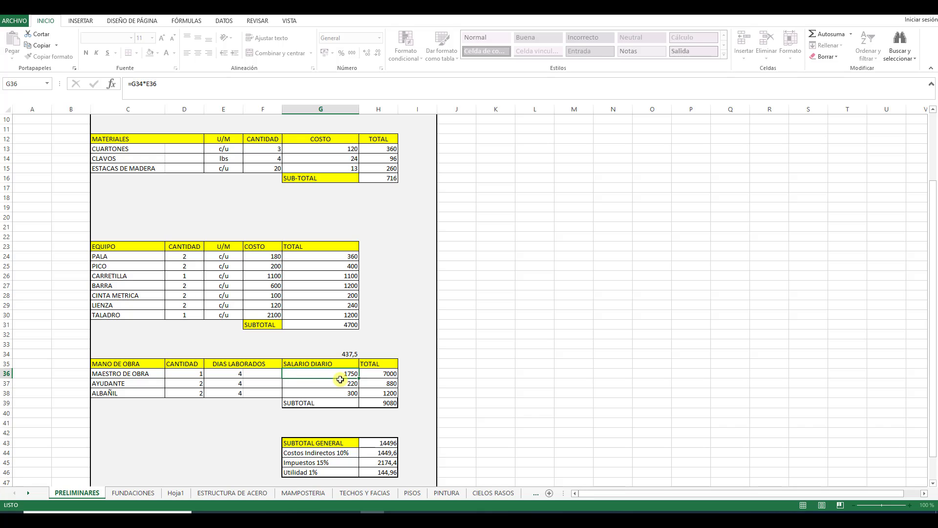
pyautogui.press('Return')
pyautogui.click(351, 373)
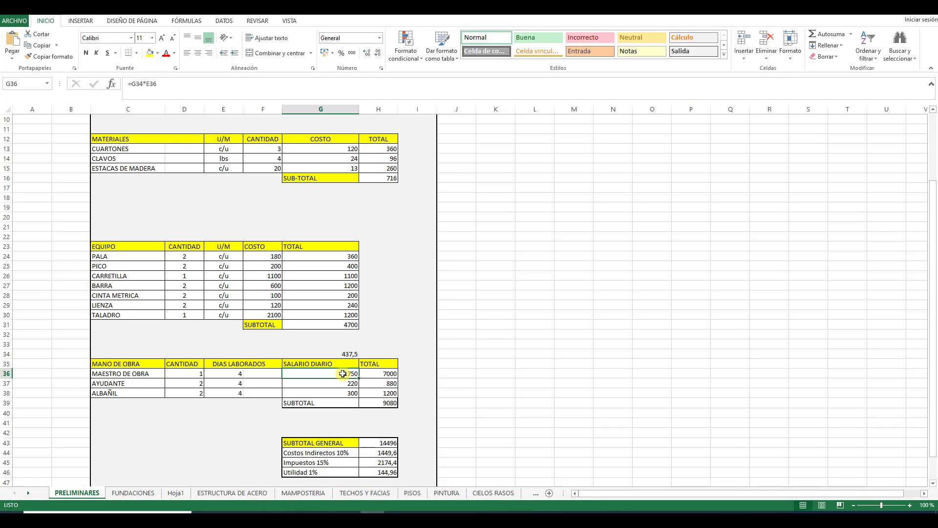
# Copy the =10500/24 formula from G34 into MAESTRO DE OBRA's SALARIO DIARIO cell and check the row's TOTAL formula.
pyautogui.click(344, 354)
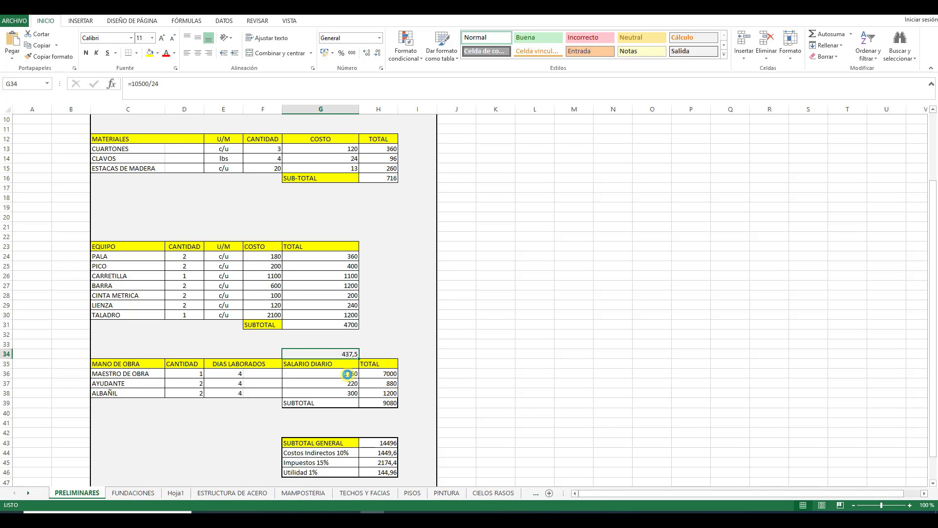
pyautogui.hotkey('ctrl', 'c')
pyautogui.click(347, 374)
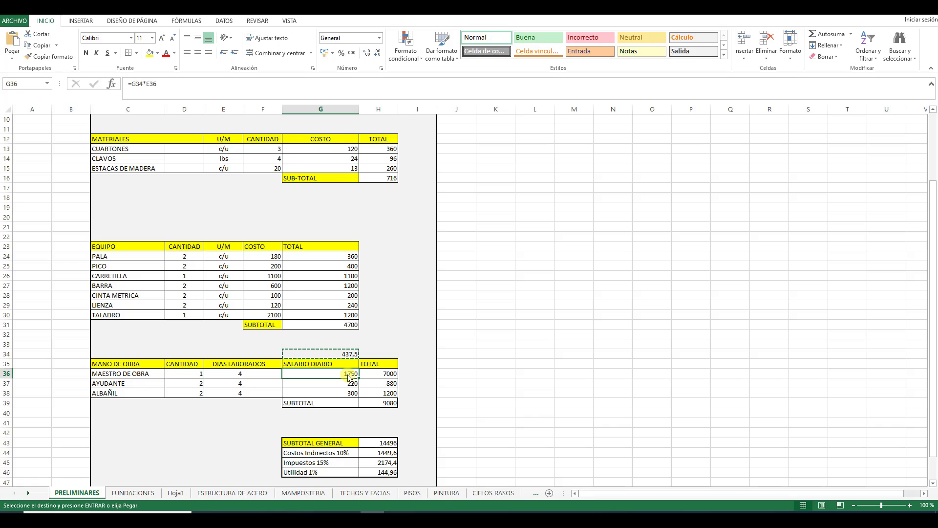
pyautogui.hotkey('ctrl', 'v')
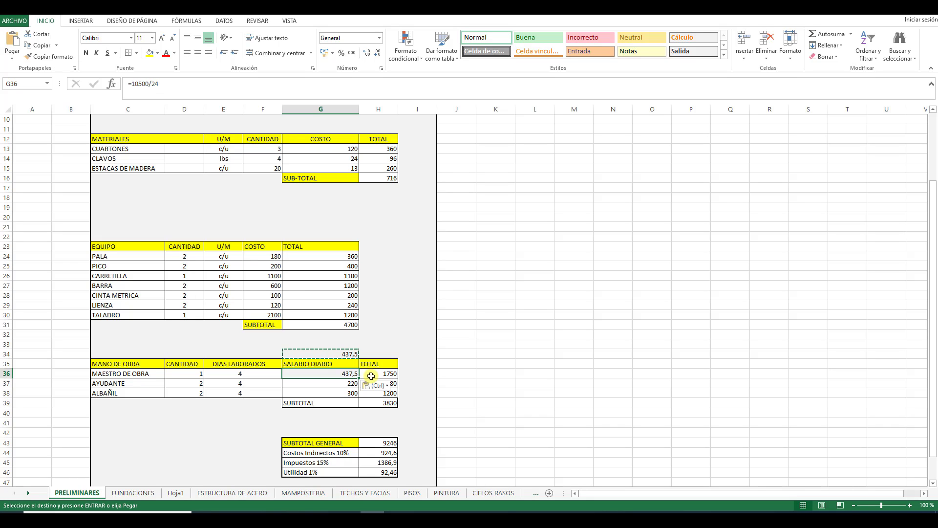
pyautogui.press('Escape')
pyautogui.click(379, 374)
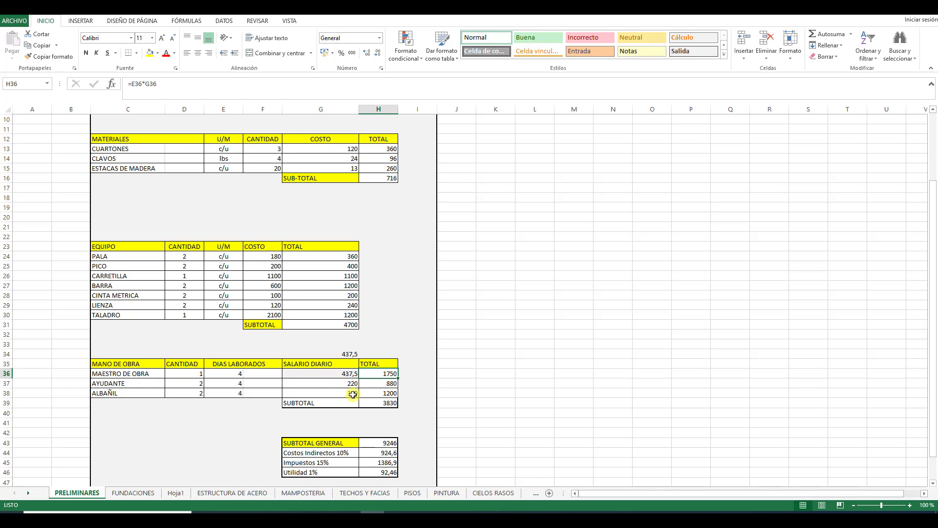
# Check the formulas behind the MANO DE OBRA SUBTOTAL and the SUBTOTAL GENERAL, tracing the section subtotals they add.
pyautogui.click(382, 402)
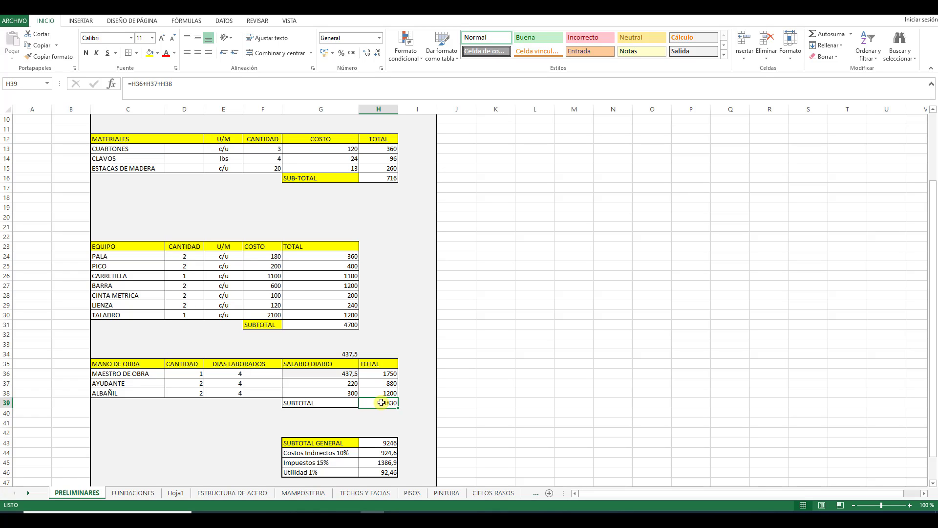
pyautogui.click(383, 443)
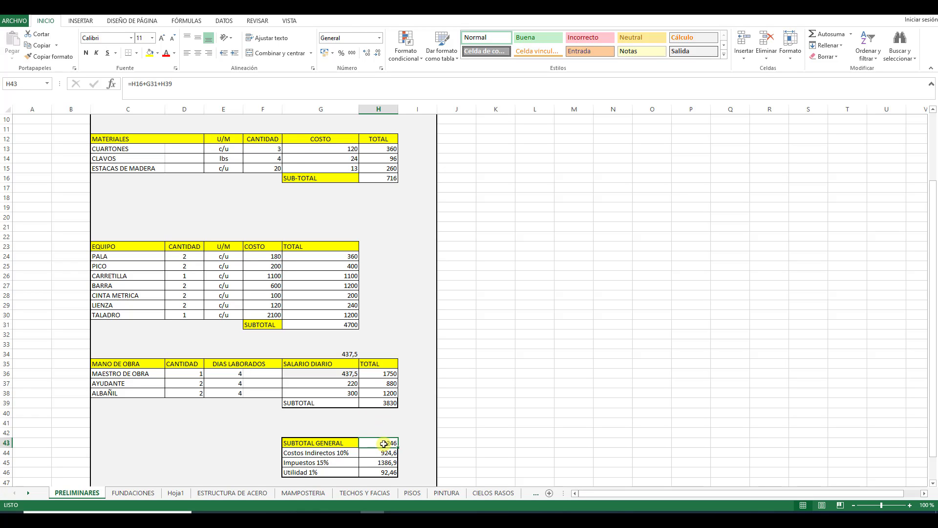
pyautogui.click(159, 87)
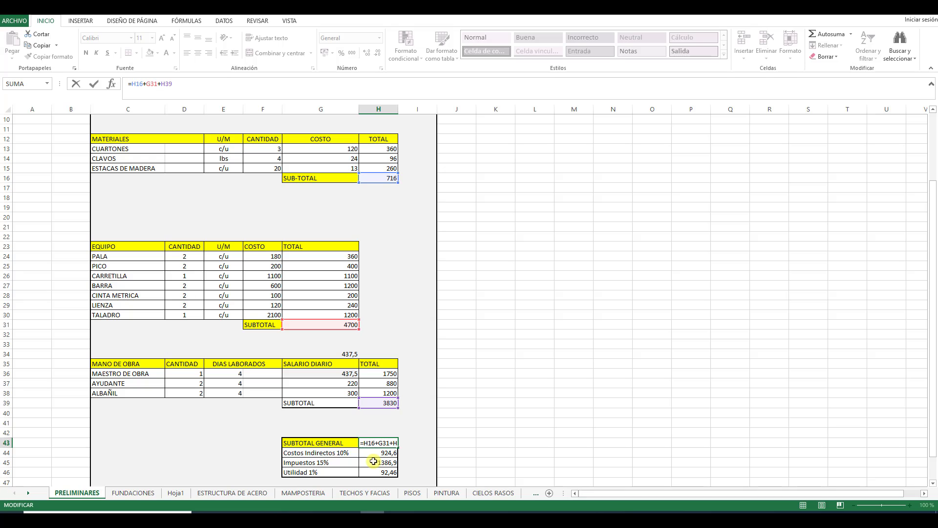
pyautogui.press('Return')
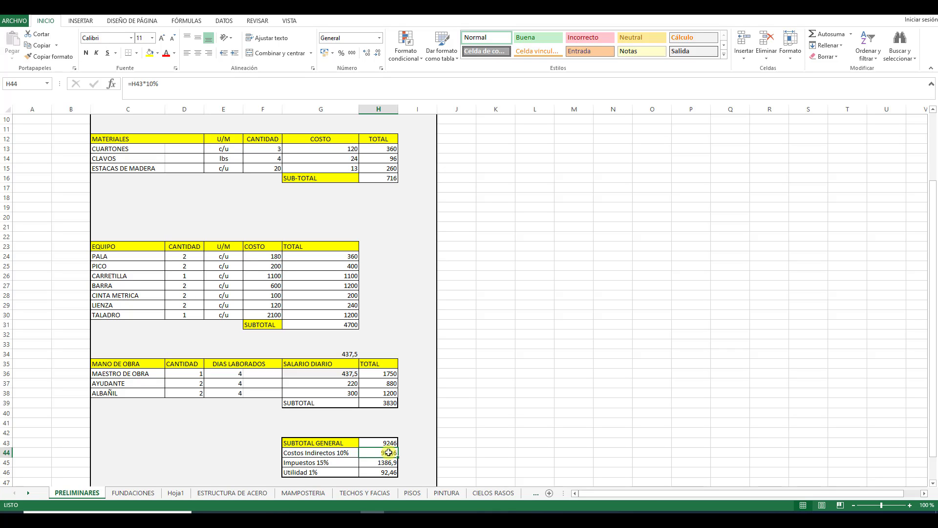
# Examine how the Costos Indirectos 10% and Impuestos 15% formulas are calculated from the SUBTOTAL GENERAL.
pyautogui.click(139, 84)
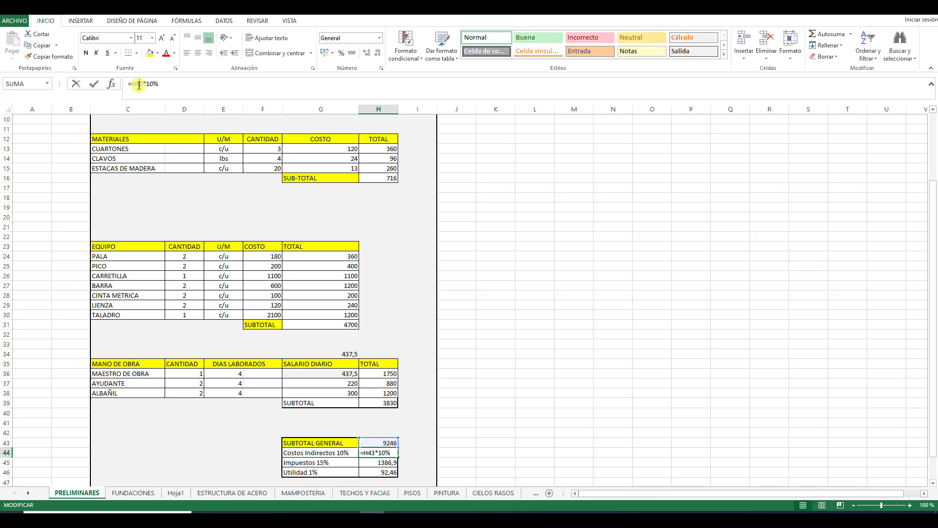
pyautogui.click(374, 453)
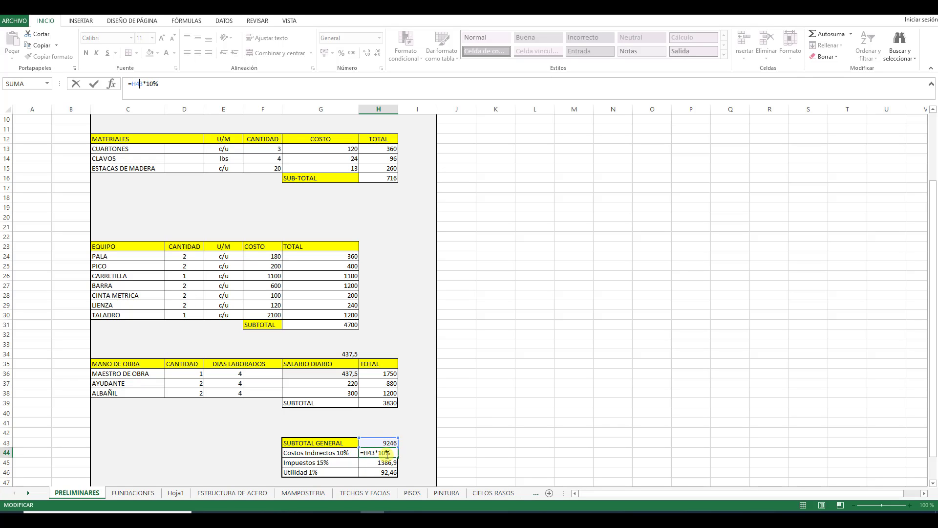
pyautogui.hotkey('ctrl', 'Return')
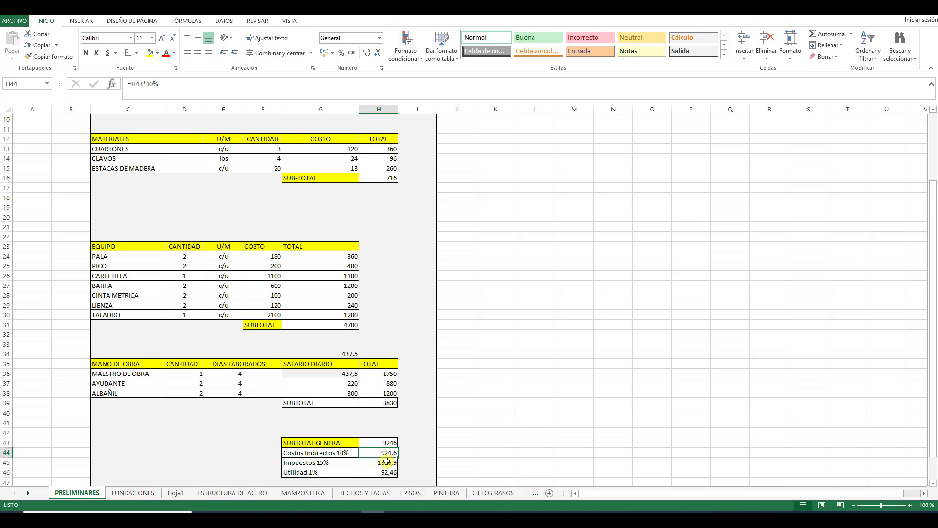
pyautogui.click(386, 461)
pyautogui.click(155, 84)
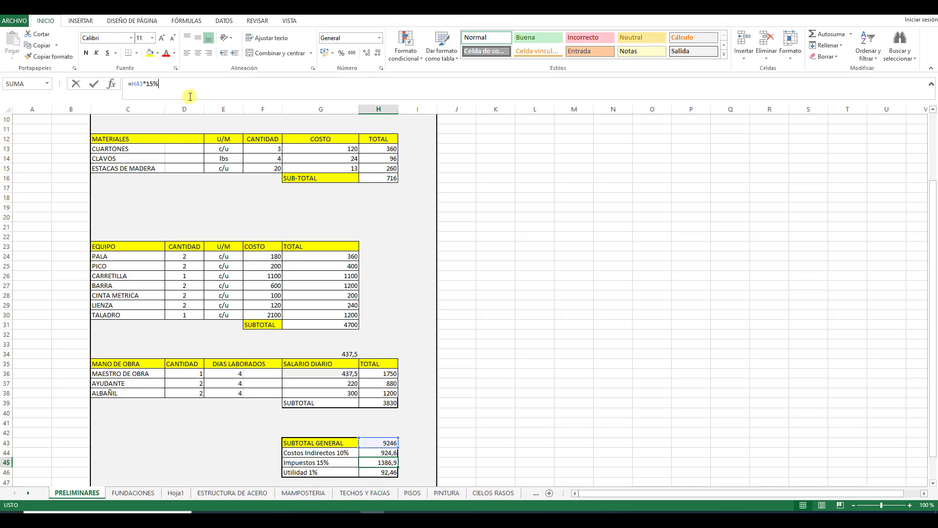
pyautogui.doubleClick(386, 460)
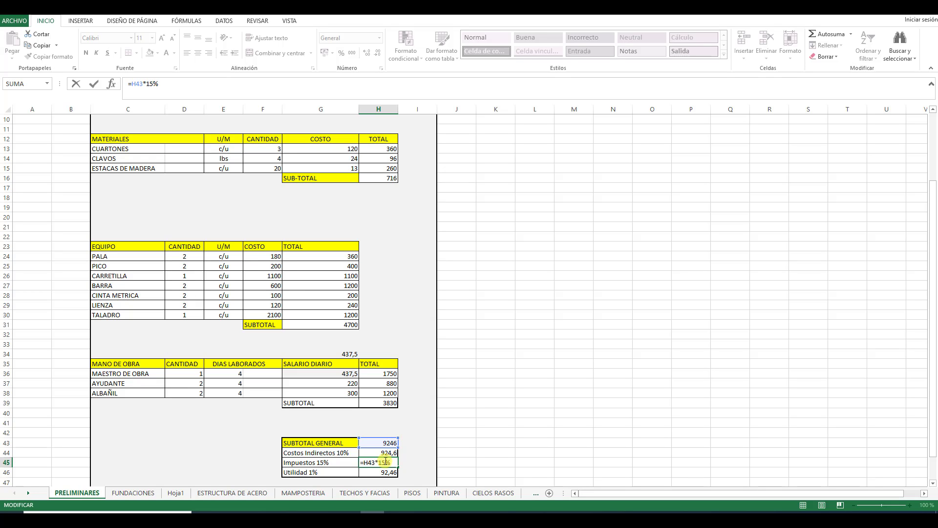
pyautogui.press('Return')
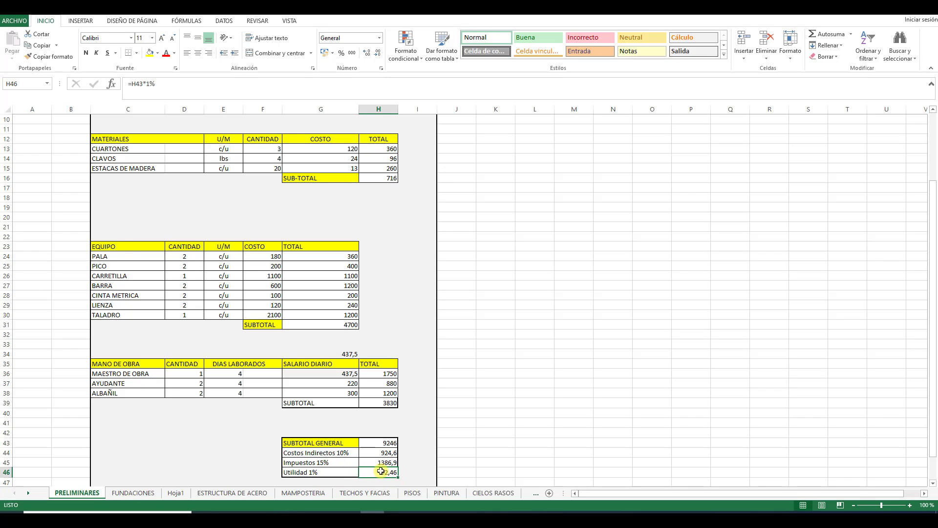
# Inspect the TOTAL UNITARIO formula and trace the summary cells it adds together.
pyautogui.scroll(-2, 381, 471)
pyautogui.click(379, 431)
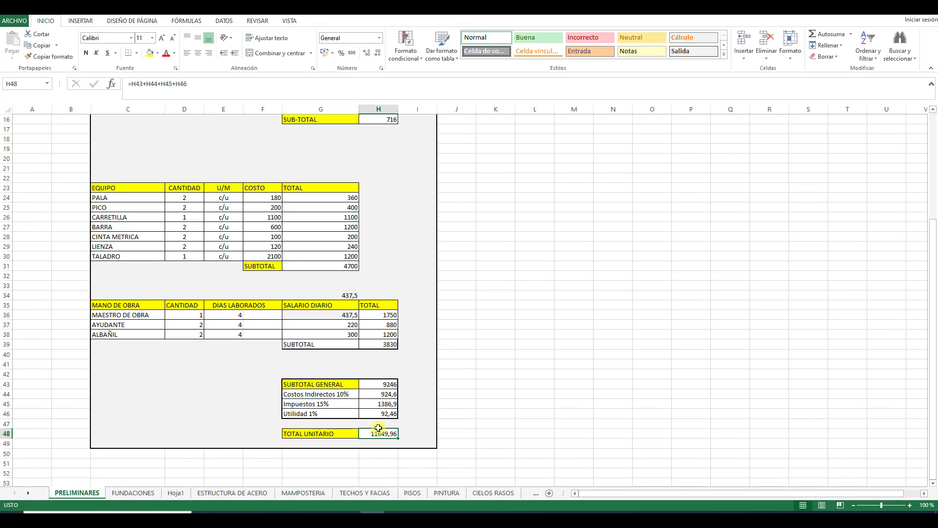
pyautogui.click(163, 83)
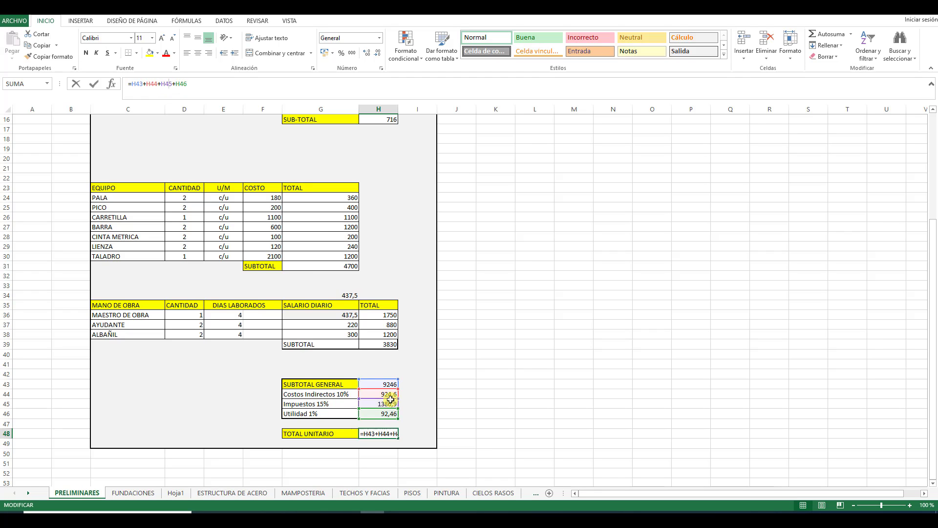
pyautogui.press('Return')
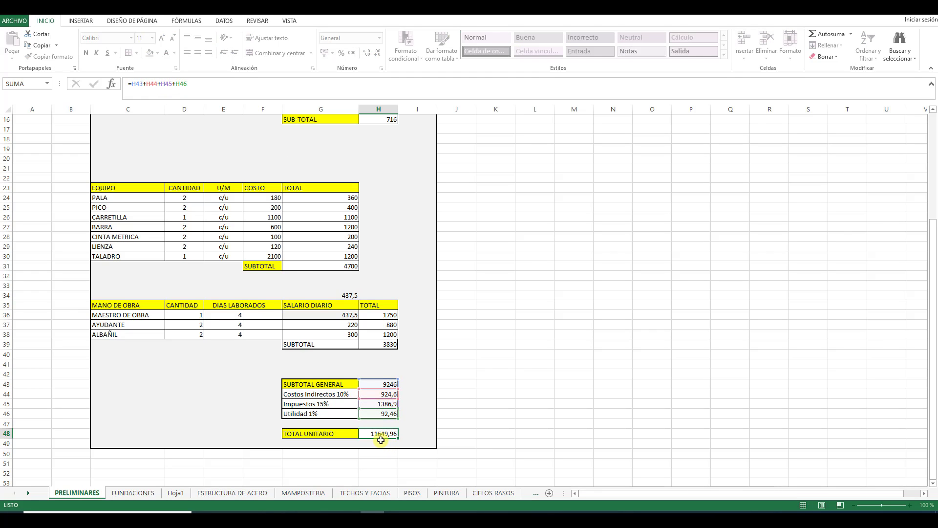
pyautogui.click(379, 435)
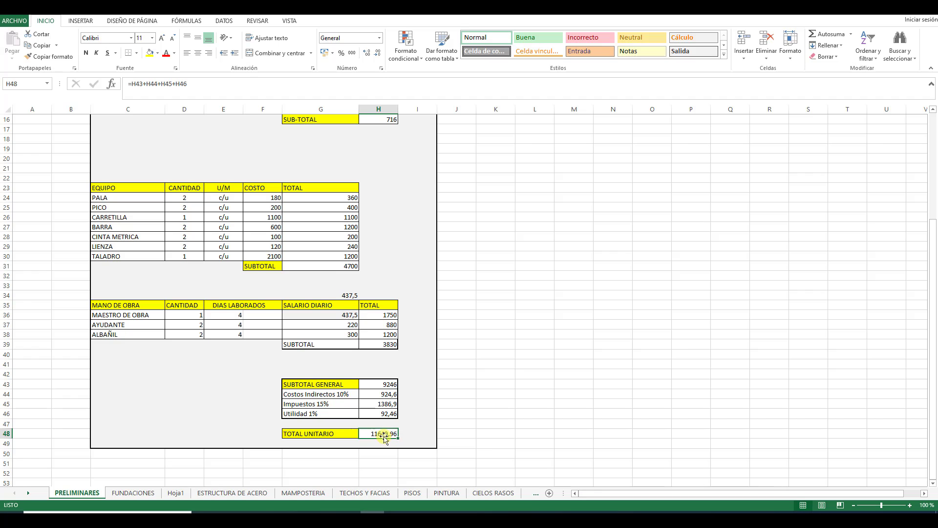
# Enter 1800 as the M2 CANTIDAD in cell F9 of the unit price card's header.
pyautogui.scroll(5, 391, 425)
pyautogui.scroll(-1, 406, 410)
pyautogui.scroll(1, 407, 409)
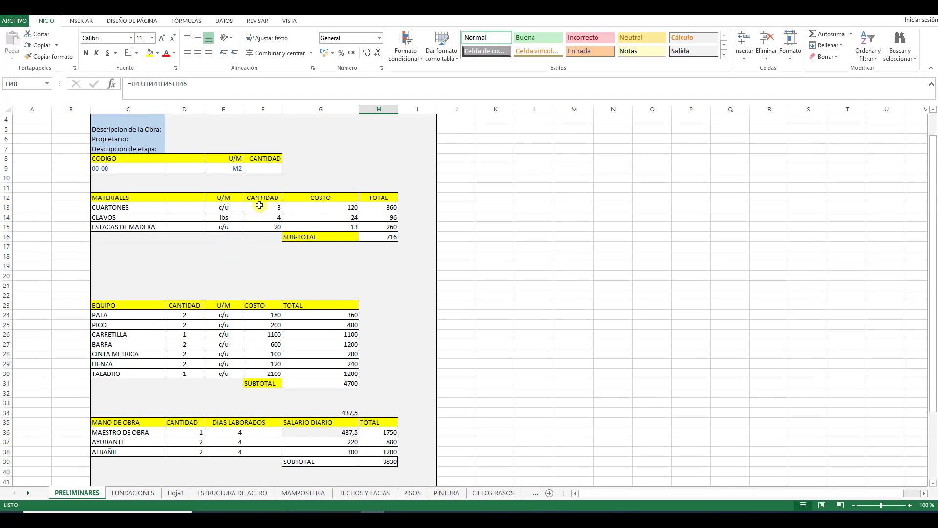
pyautogui.click(263, 167)
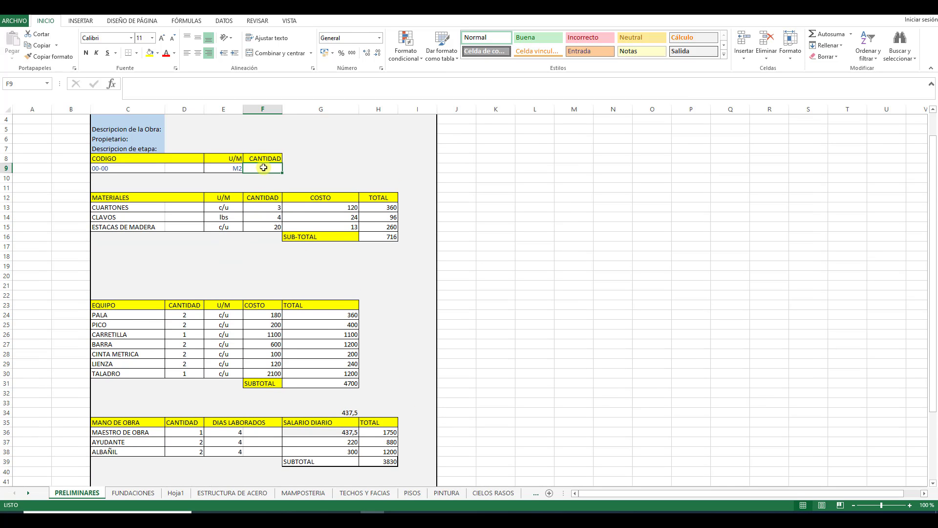
pyautogui.write('1800')
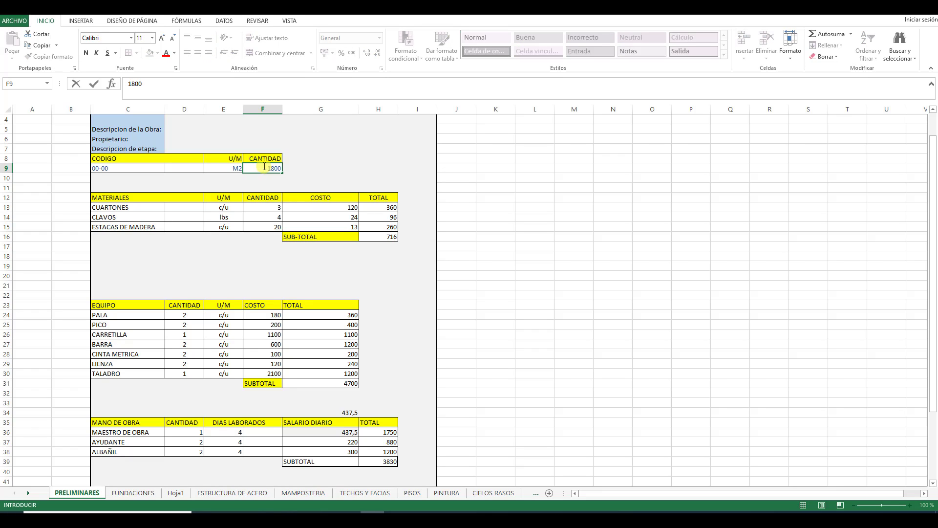
pyautogui.press('Return')
# Calculate the cost per M2 in cell D48 with the formula =H48/F9, dividing TOTAL UNITARIO by the header quantity, and check the result.
pyautogui.scroll(-4, 413, 440)
pyautogui.scroll(-4, 415, 471)
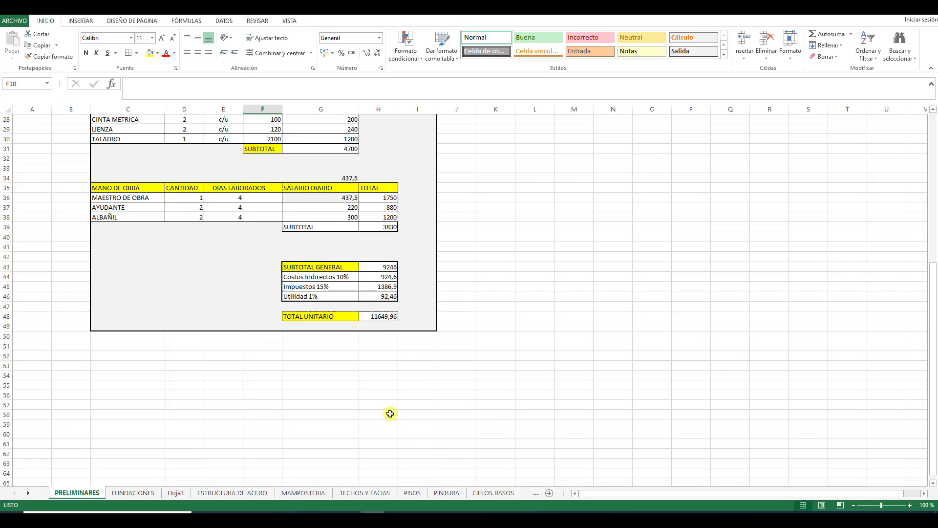
pyautogui.scroll(2, 391, 372)
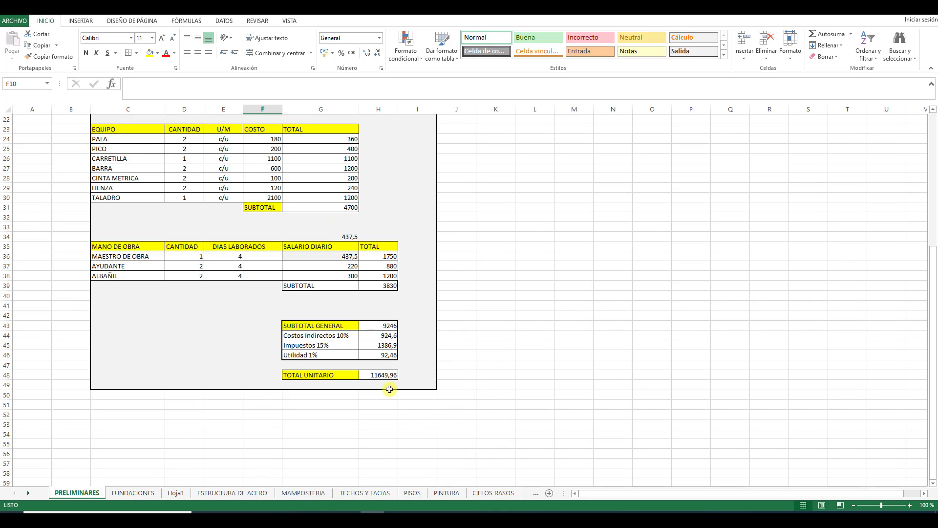
pyautogui.scroll(1, 386, 406)
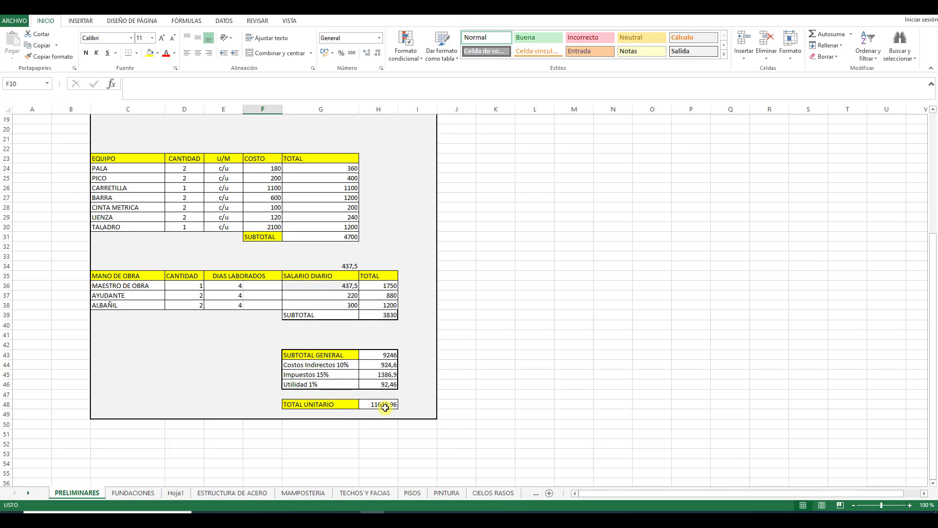
pyautogui.scroll(1, 385, 407)
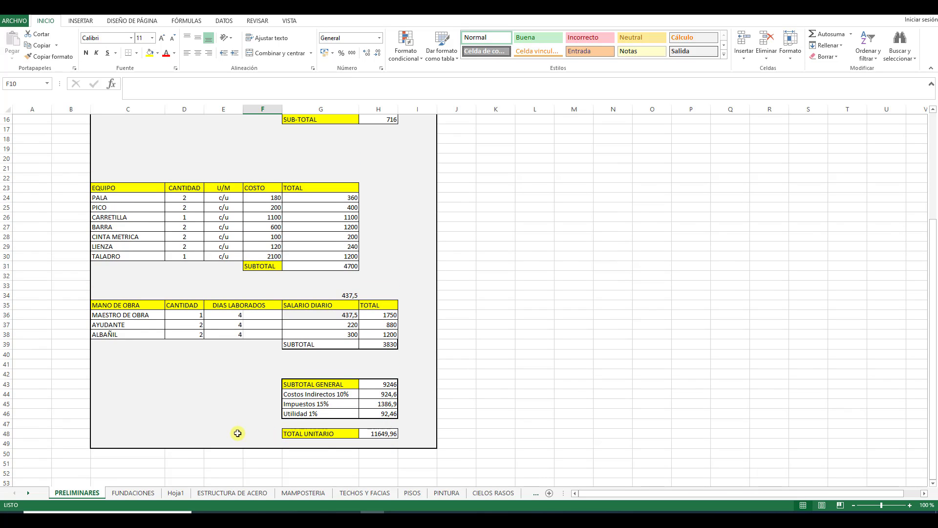
pyautogui.click(205, 433)
pyautogui.click(185, 433)
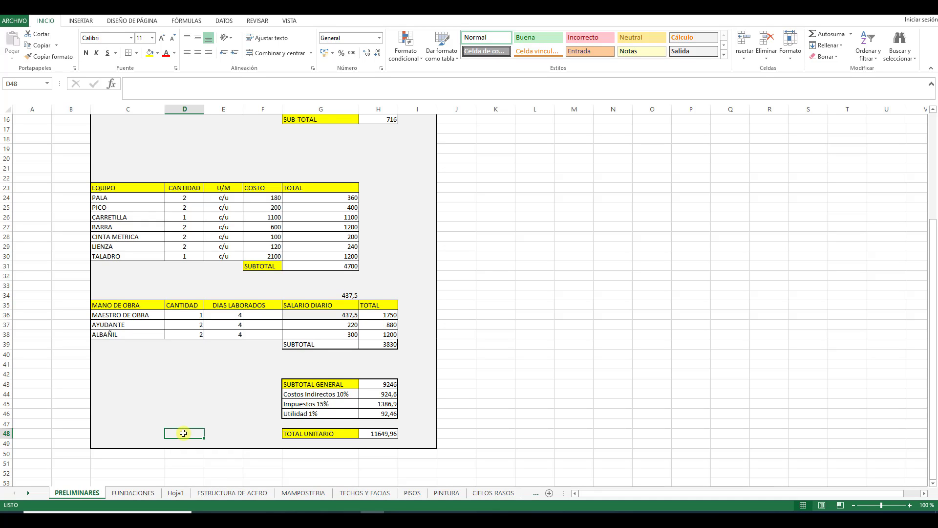
pyautogui.write('=')
pyautogui.click(385, 434)
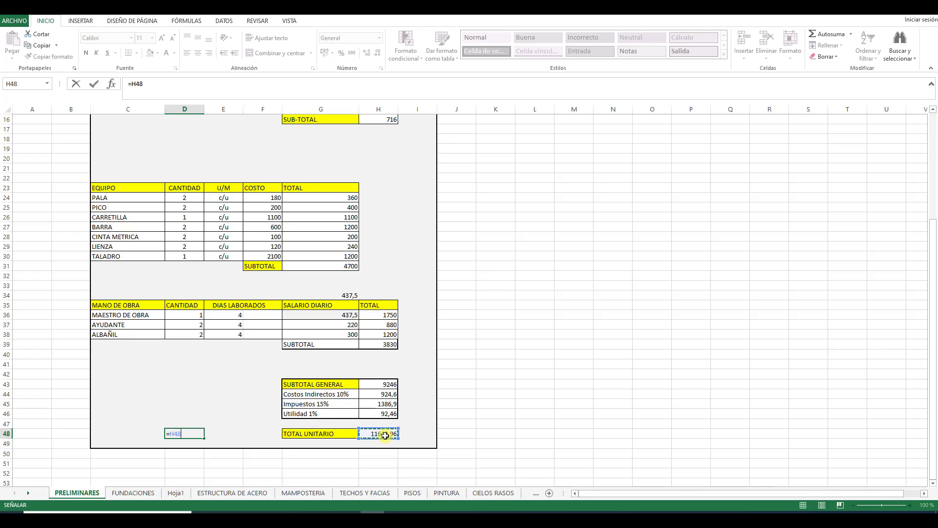
pyautogui.write('/')
pyautogui.scroll(5, 315, 164)
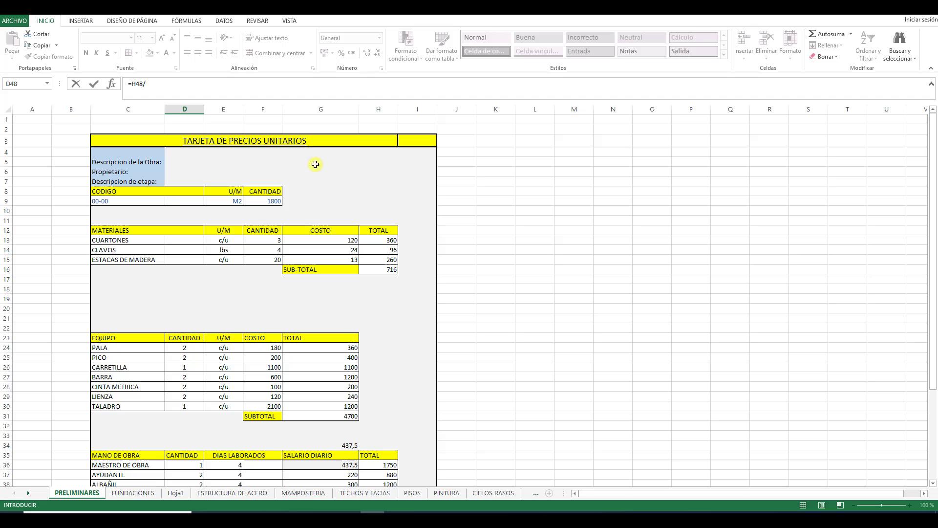
pyautogui.click(268, 201)
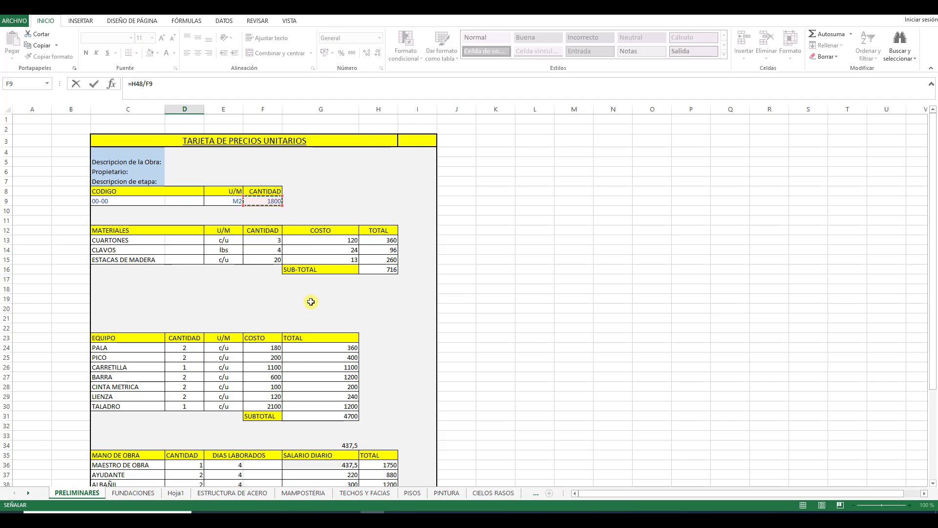
pyautogui.press('Return')
pyautogui.scroll(-12, 297, 317)
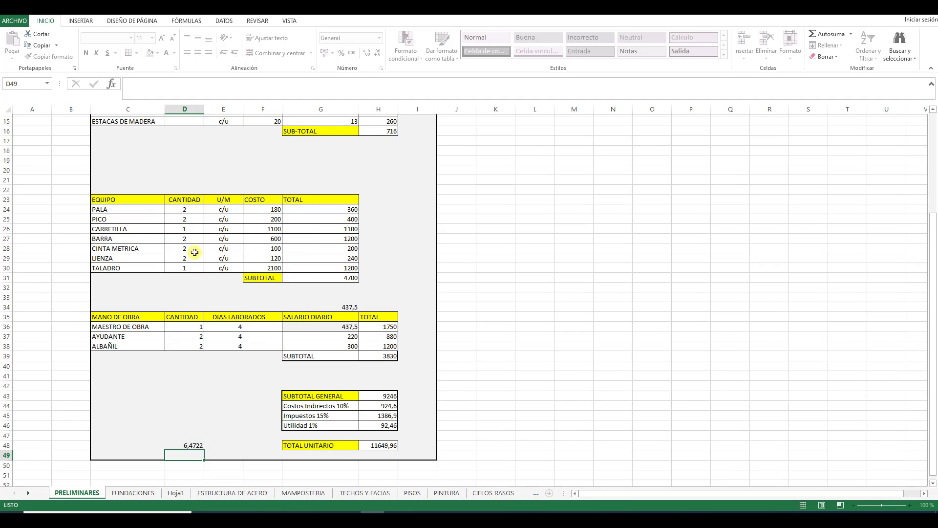
pyautogui.scroll(3, 205, 225)
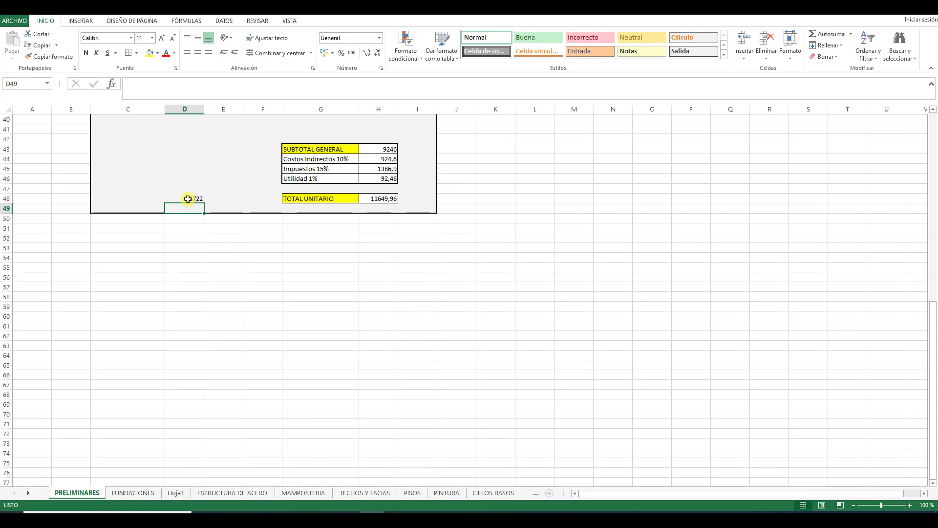
pyautogui.click(193, 210)
pyautogui.scroll(2, 198, 225)
pyautogui.scroll(2, 193, 250)
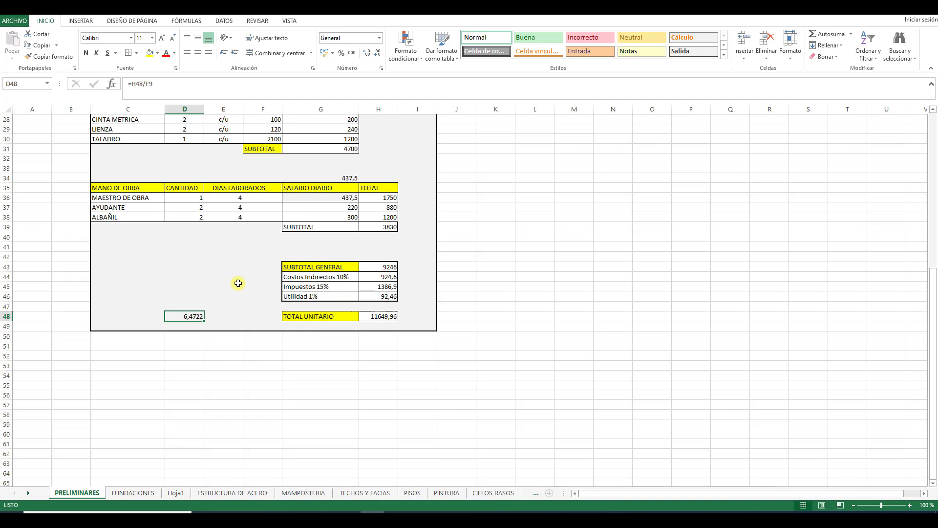
# Set the header's M2 CANTIDAD to 180 and check the recalculated cost per M2 in cell D48.
pyautogui.scroll(5, 238, 283)
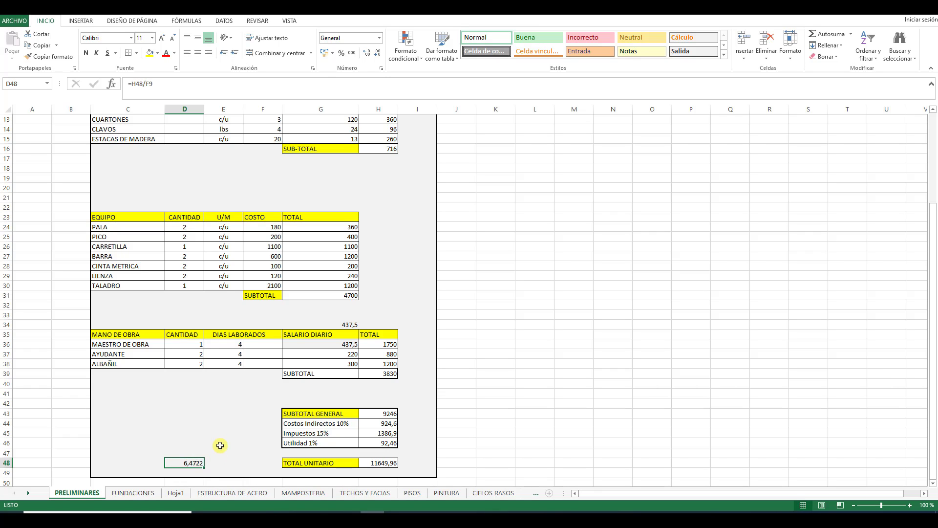
pyautogui.scroll(3, 314, 184)
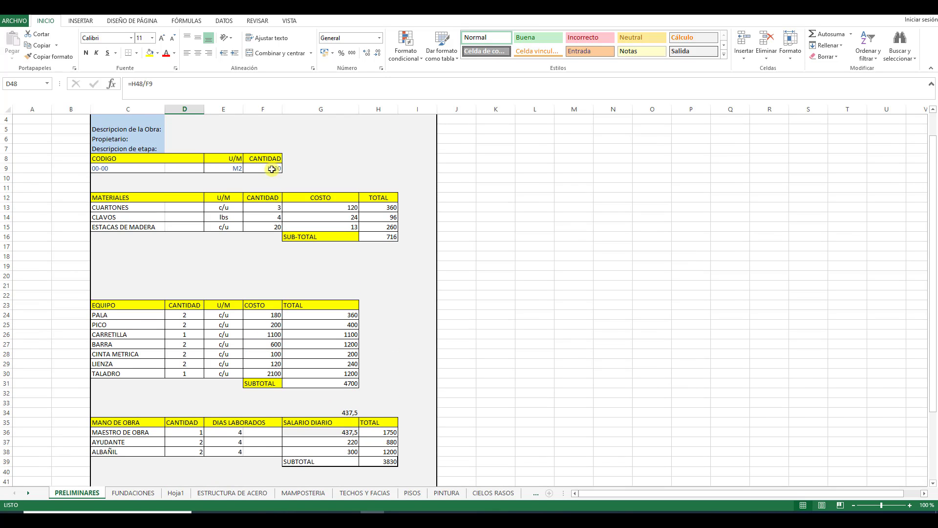
pyautogui.click(272, 169)
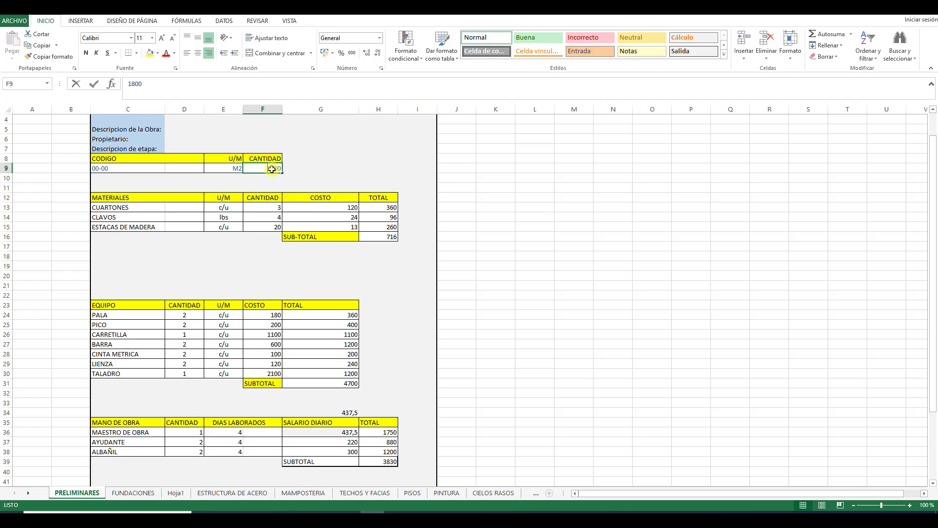
pyautogui.write('180')
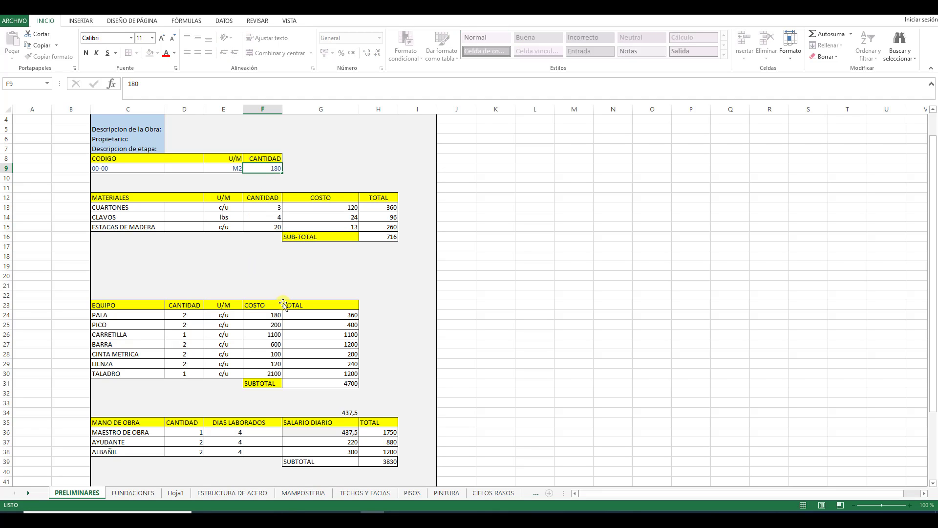
pyautogui.scroll(1, 283, 303)
pyautogui.click(264, 295)
pyautogui.scroll(-8, 191, 347)
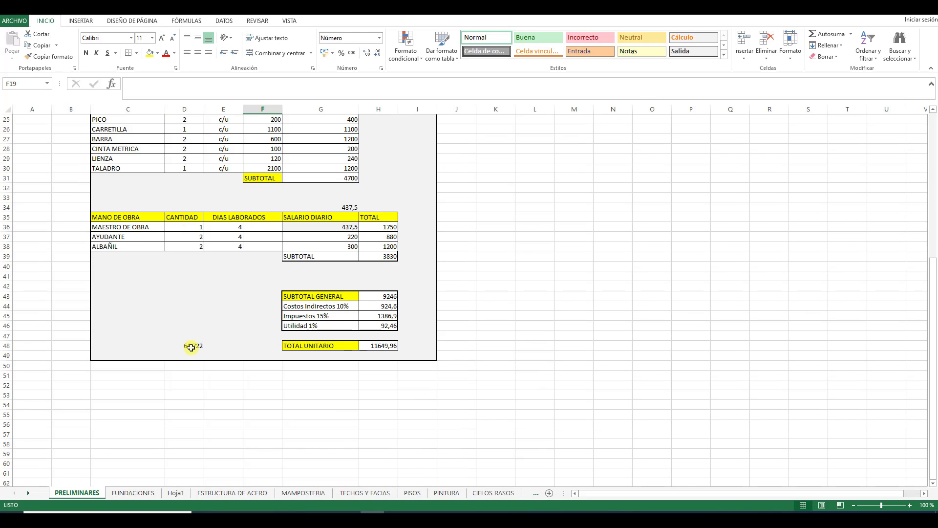
pyautogui.click(191, 346)
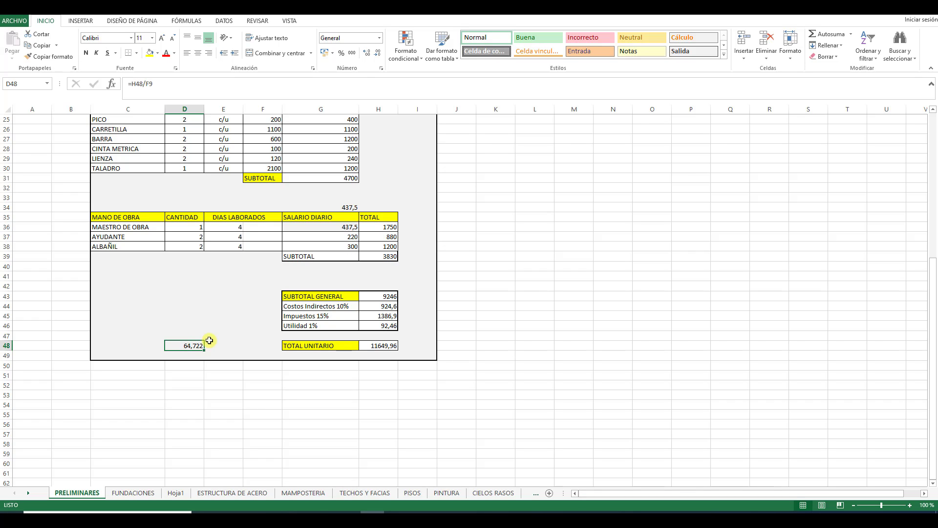
pyautogui.scroll(5, 209, 340)
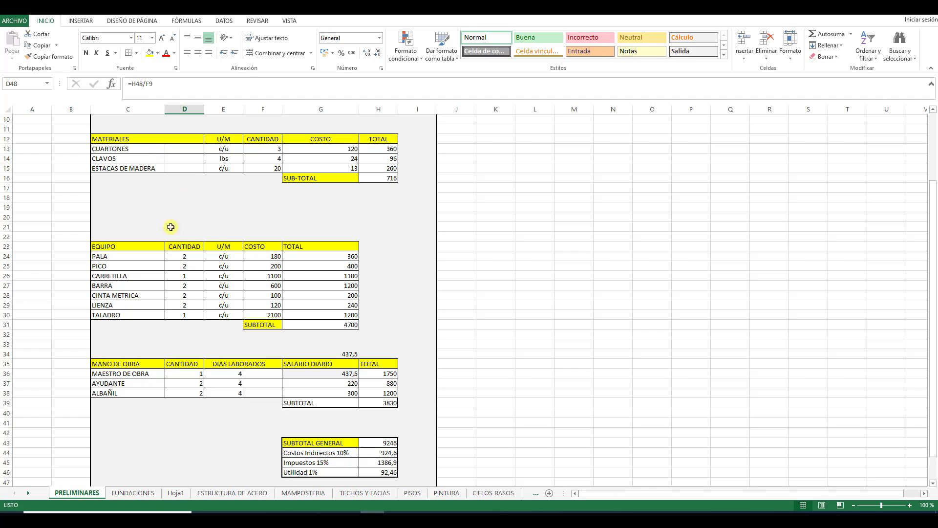
# Review the PRELIMINARES card, comparing the cost per M2 in D48 with the CANTIDAD in the header.
pyautogui.scroll(-3, 215, 399)
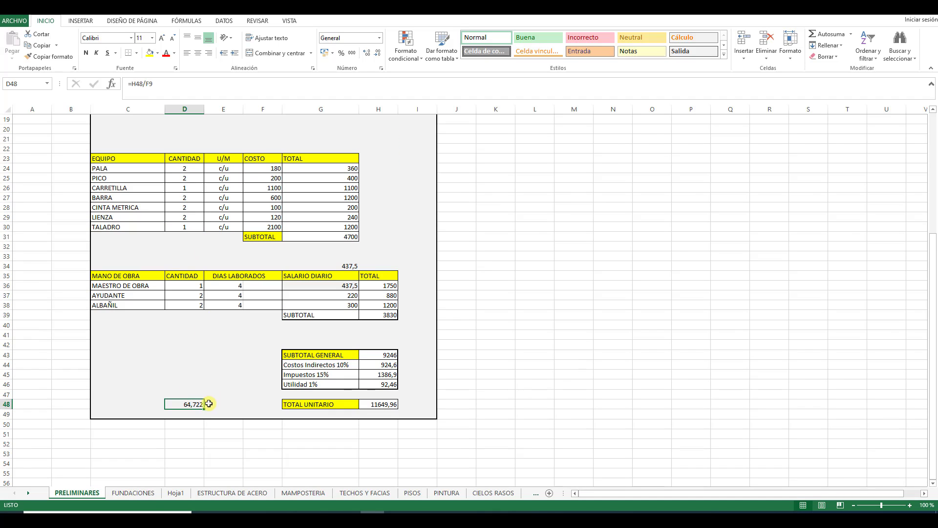
pyautogui.scroll(5, 211, 401)
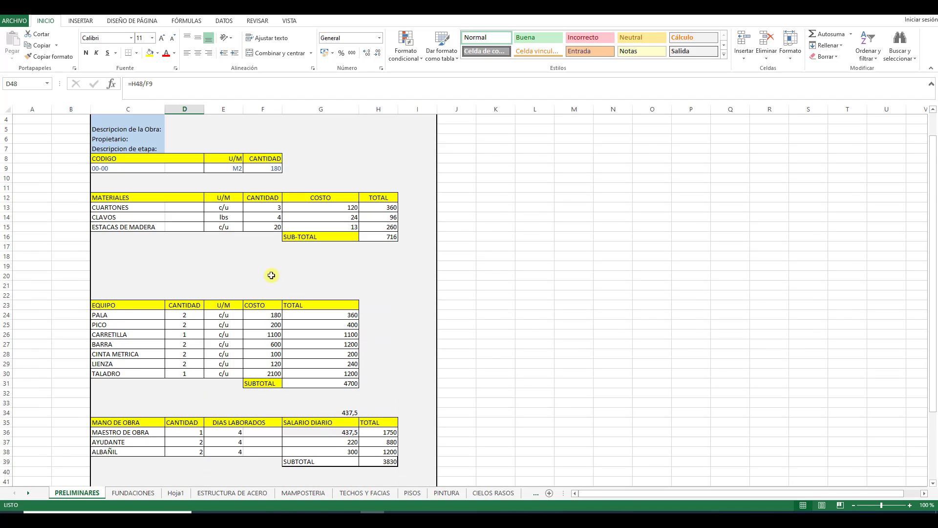
pyautogui.click(288, 156)
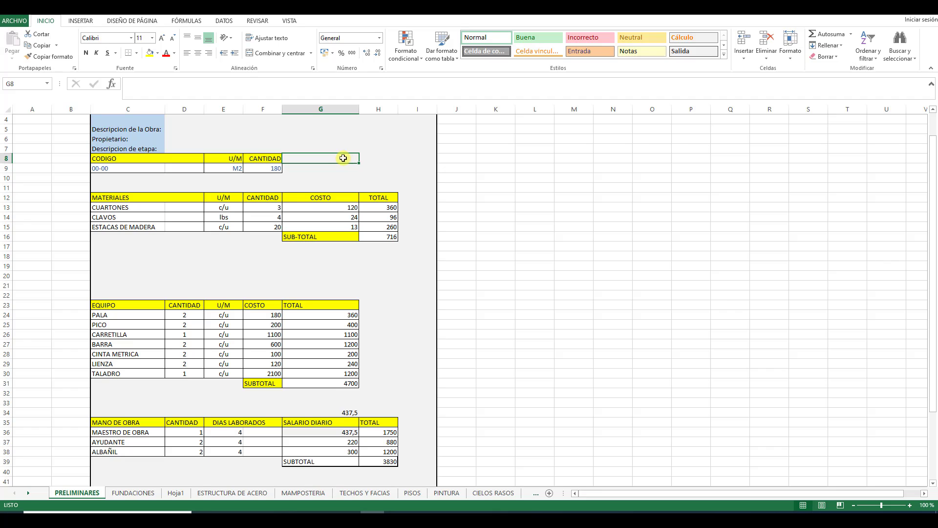
pyautogui.click(306, 170)
pyautogui.scroll(-4, 251, 394)
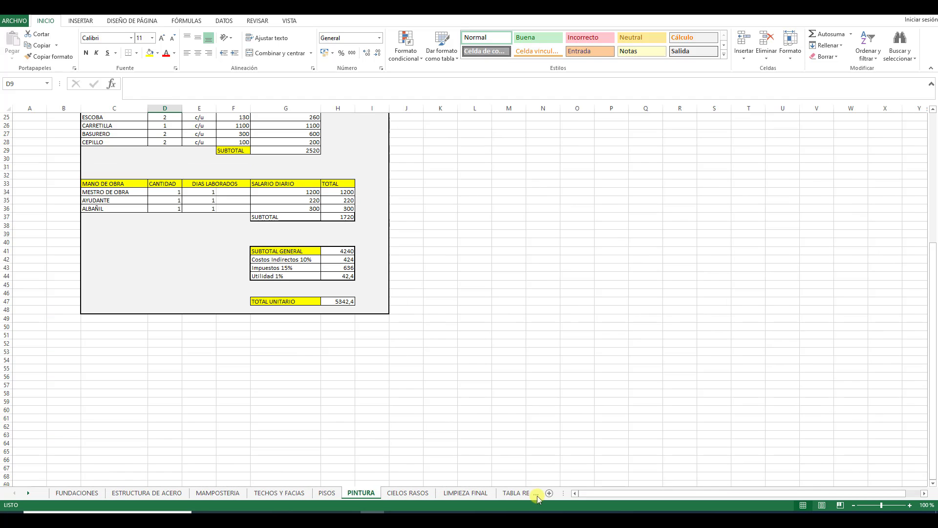
# Find the last sheets of the workbook, then review the LIMPIEZA FINAL unit price card up to its header.
pyautogui.click(537, 496)
pyautogui.click(535, 495)
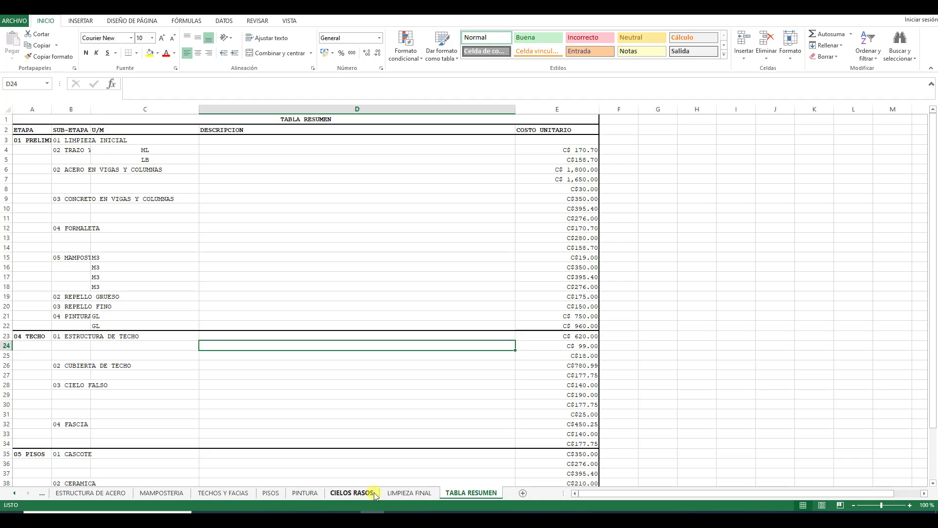
pyautogui.click(409, 493)
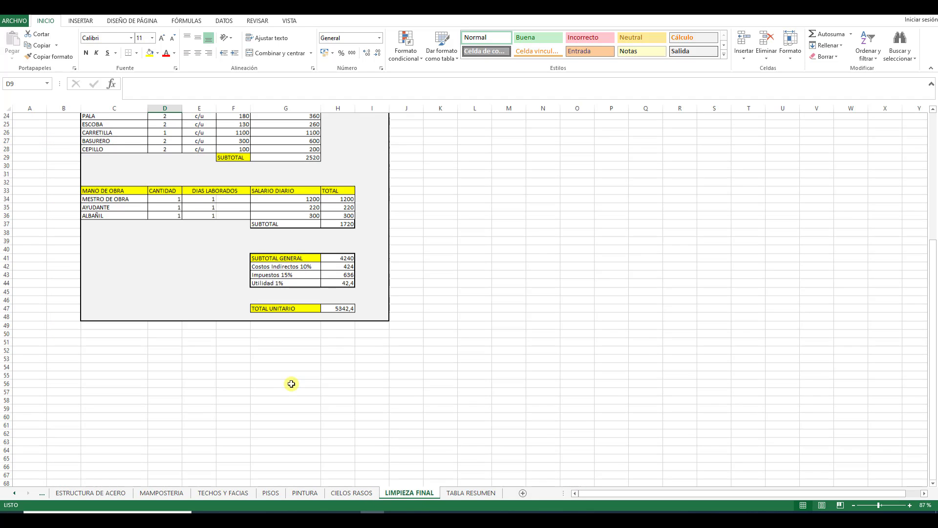
pyautogui.scroll(8, 291, 383)
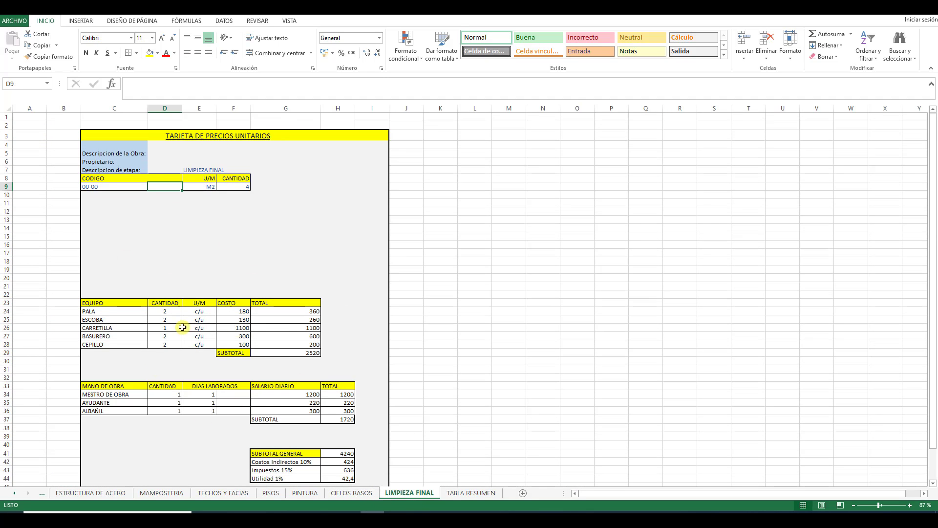
# Open the TABLA RESUMEN sheet and examine the 02 TRAZO sub-stage together with its COSTO UNITARIO in E4.
pyautogui.click(463, 493)
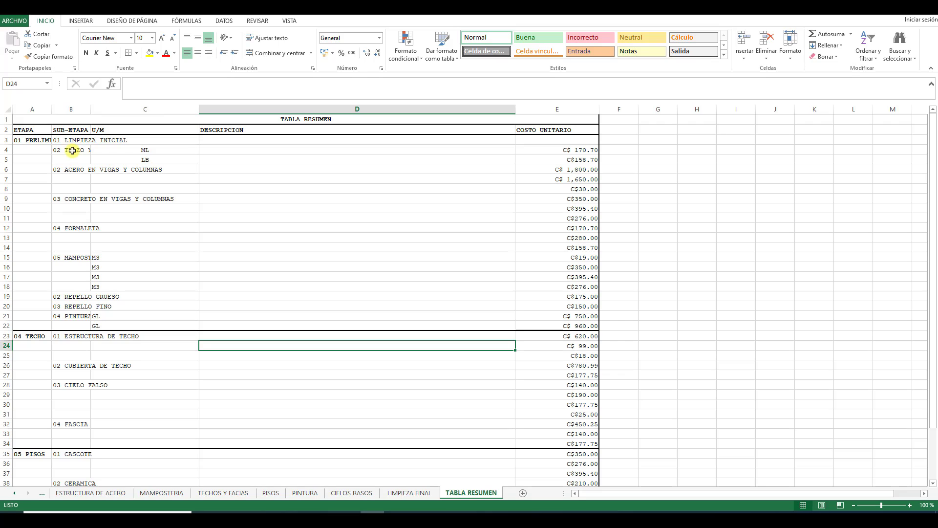
pyautogui.click(73, 150)
pyautogui.click(564, 153)
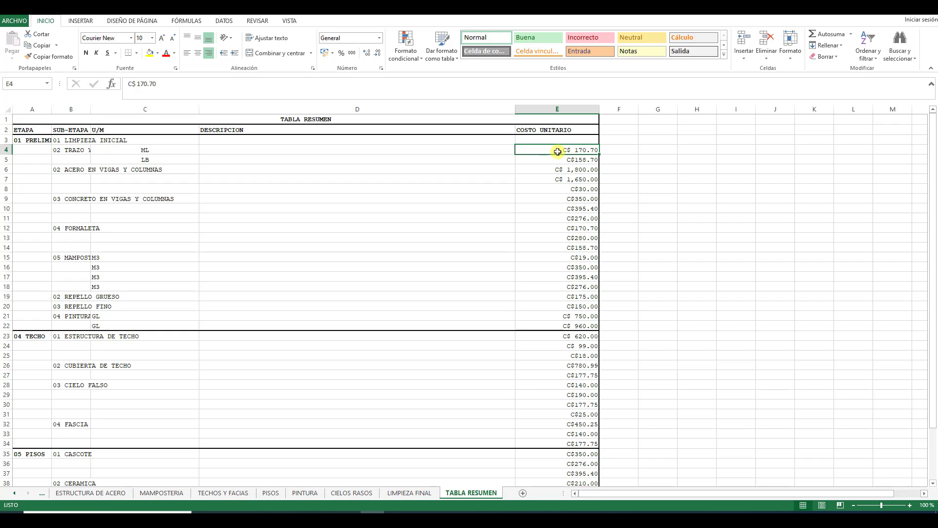
# Return to the LIMPIEZA FINAL card and locate its TOTAL UNITARIO as the source for the summary table.
pyautogui.click(391, 493)
pyautogui.scroll(-4, 362, 441)
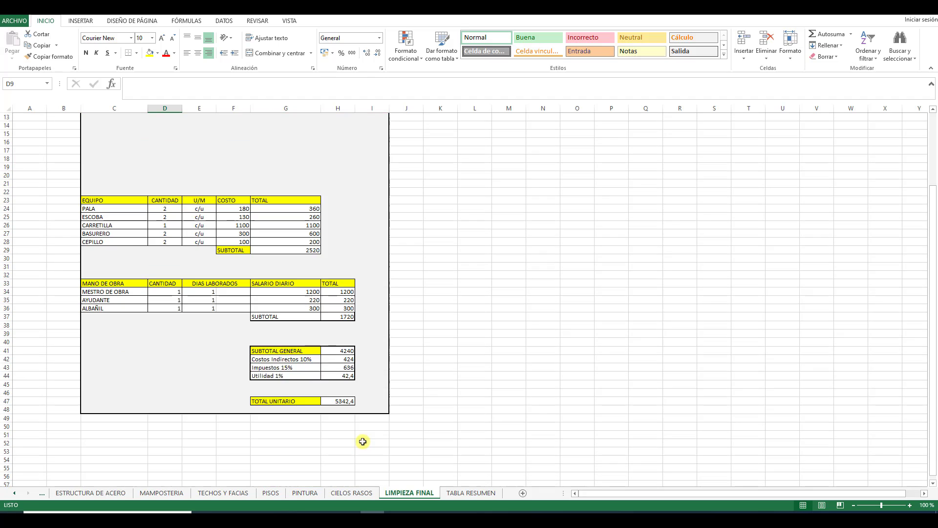
pyautogui.keyDown('ctrl'); pyautogui.scroll(-1, 362, 442); pyautogui.keyUp('ctrl')
pyautogui.click(340, 376)
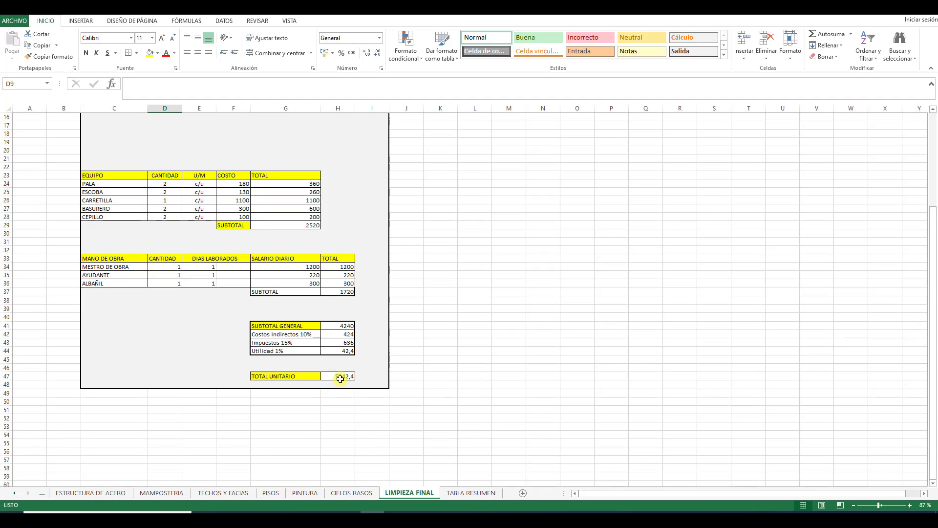
# Go back to TABLA RESUMEN and examine its closing rows, from row 39 across columns A to E down to TOTAL.
pyautogui.click(447, 493)
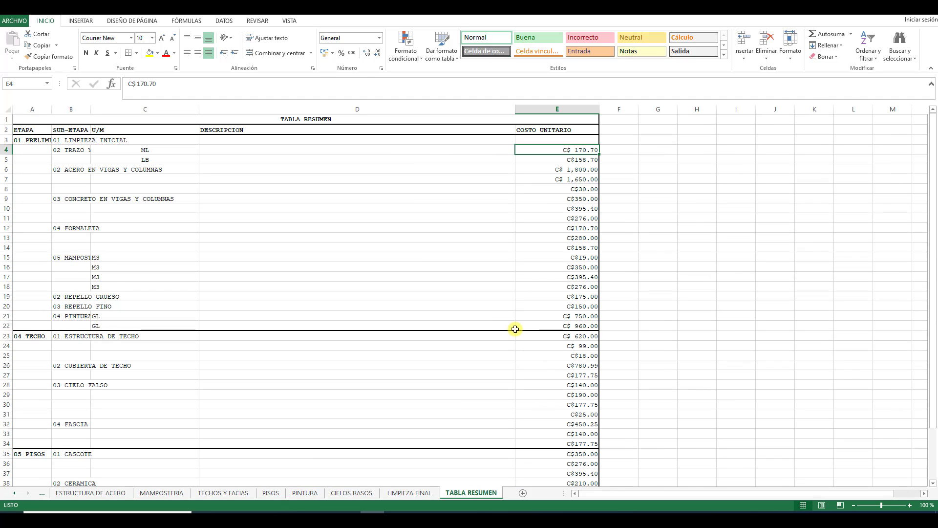
pyautogui.scroll(-5, 515, 329)
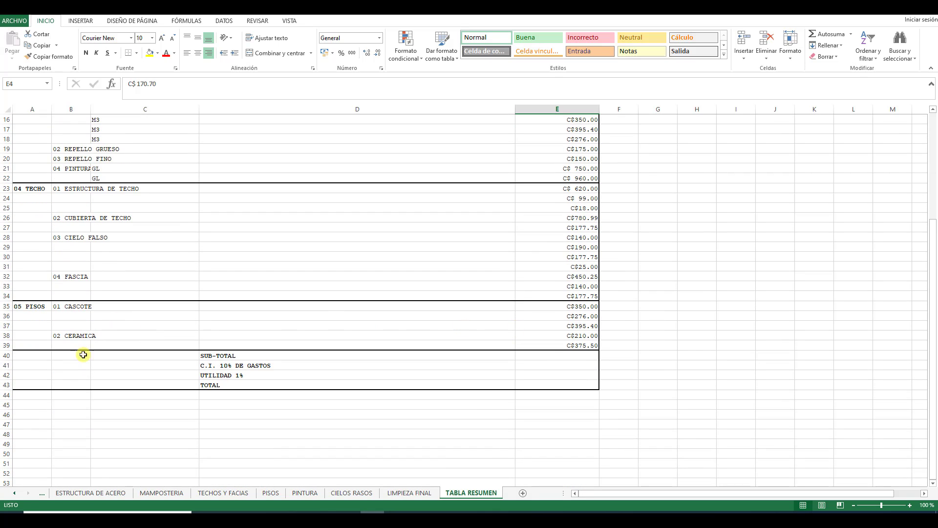
pyautogui.moveTo(21, 342); pyautogui.dragTo(564, 345)
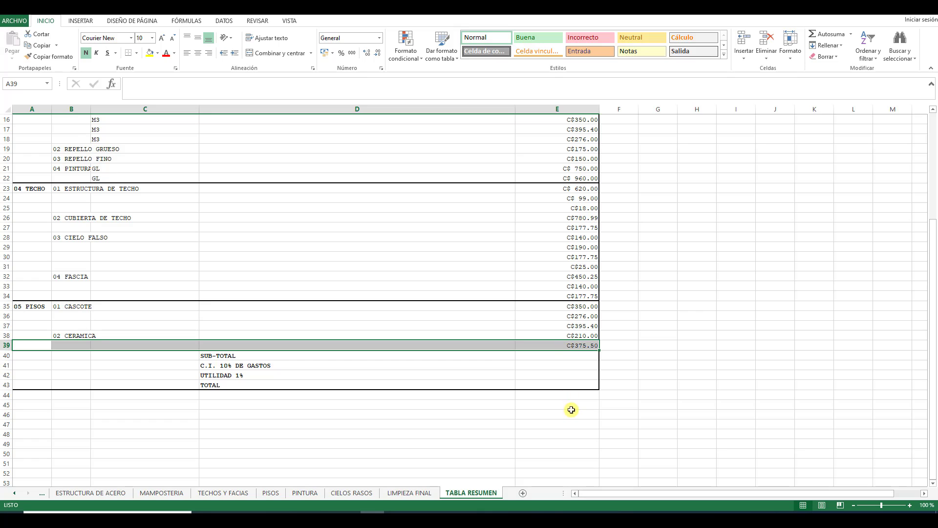
pyautogui.scroll(2, 571, 409)
# Clear the C.I. 10% DE GASTOS and UTILIDAD 1% labels from cells D41 and D42 of TABLA RESUMEN.
pyautogui.click(583, 422)
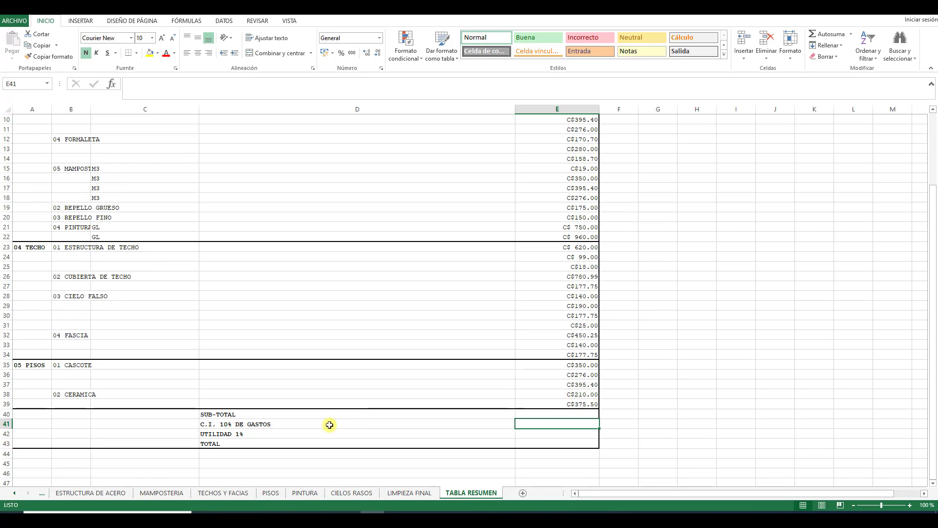
pyautogui.click(230, 424)
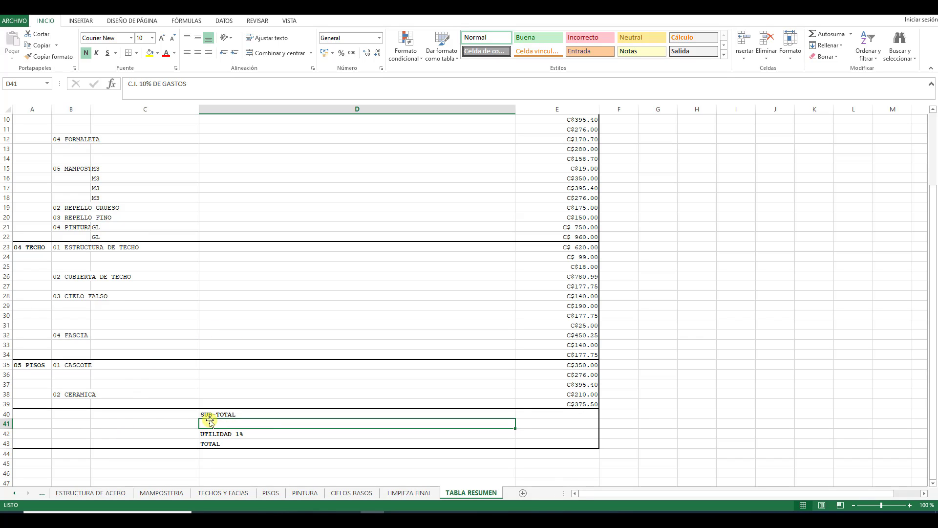
pyautogui.press('Delete')
# Try to total the COSTO UNITARIO cells with the formula =SUMA(E4:E23) in the SUB-TOTAL cell E40.
pyautogui.press('Up')
pyautogui.press('Right')
pyautogui.write('=SUMA(')
pyautogui.scroll(3, 548, 335)
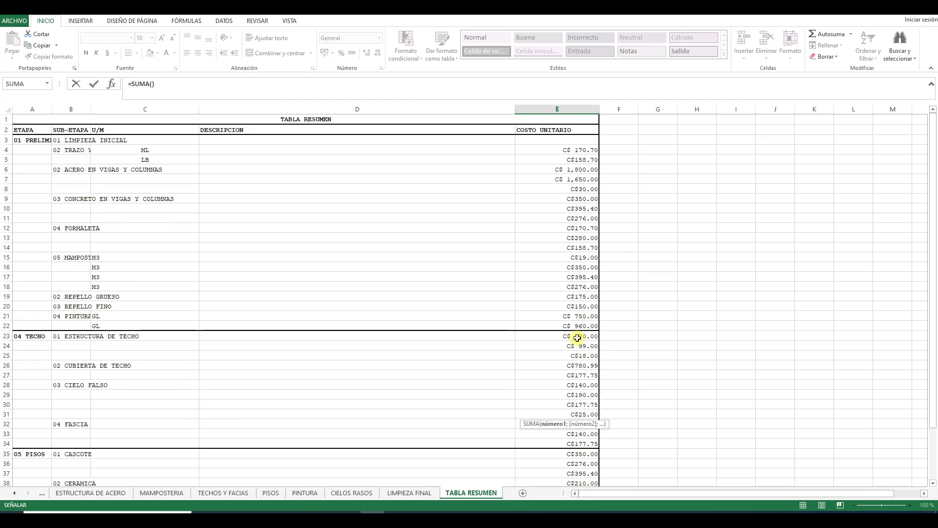
pyautogui.moveTo(562, 151); pyautogui.dragTo(557, 335)
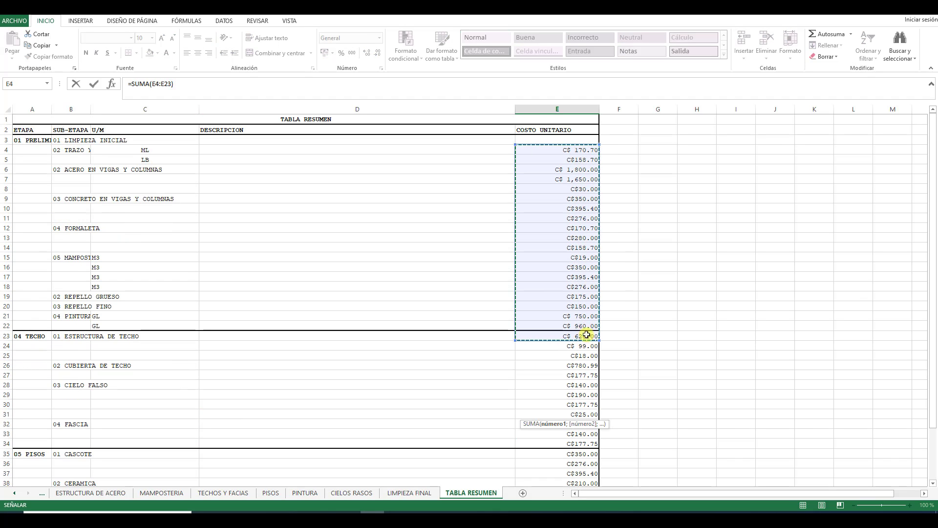
pyautogui.scroll(-5, 581, 342)
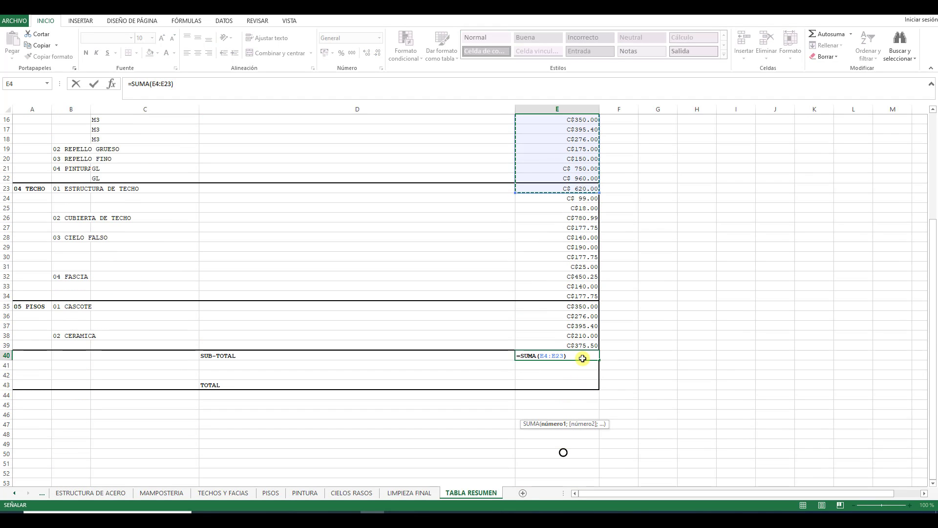
pyautogui.press('Escape')
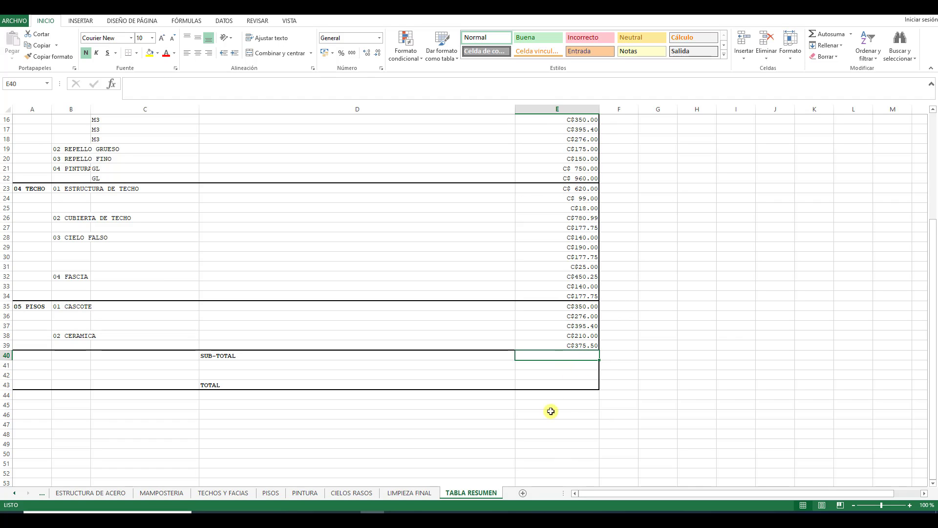
pyautogui.scroll(5, 294, 364)
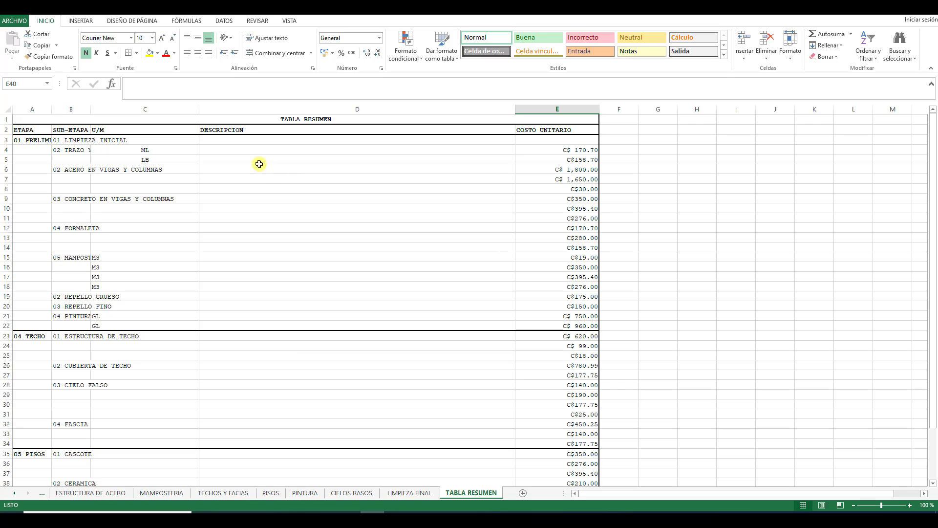